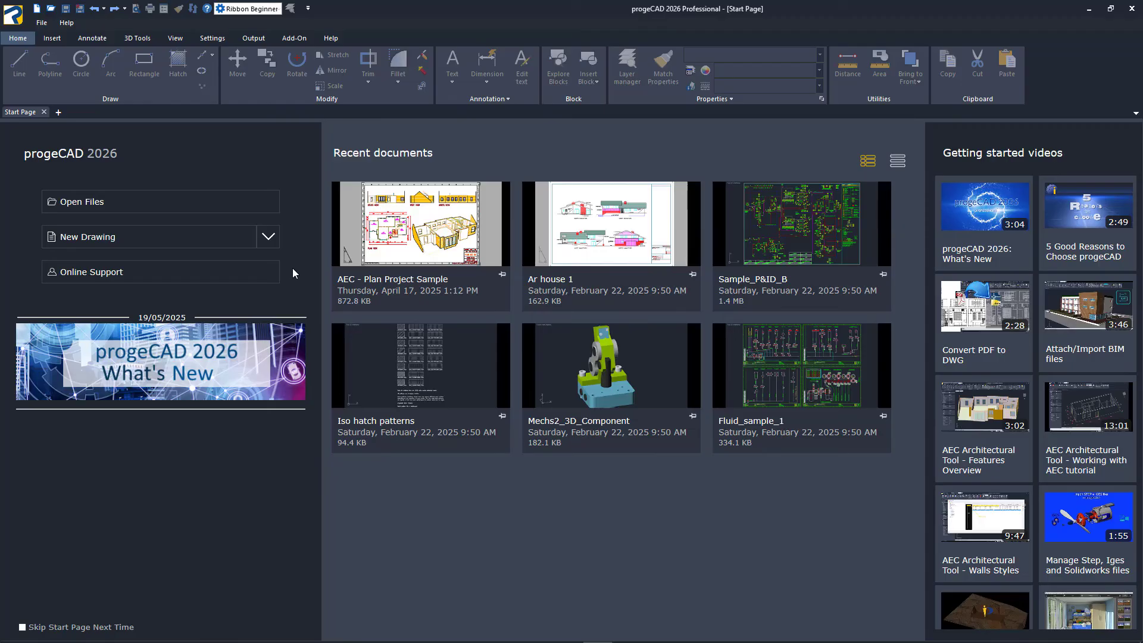
Preview the template list, then create the blank Drawing1 from the default template.
left_click(266, 240)
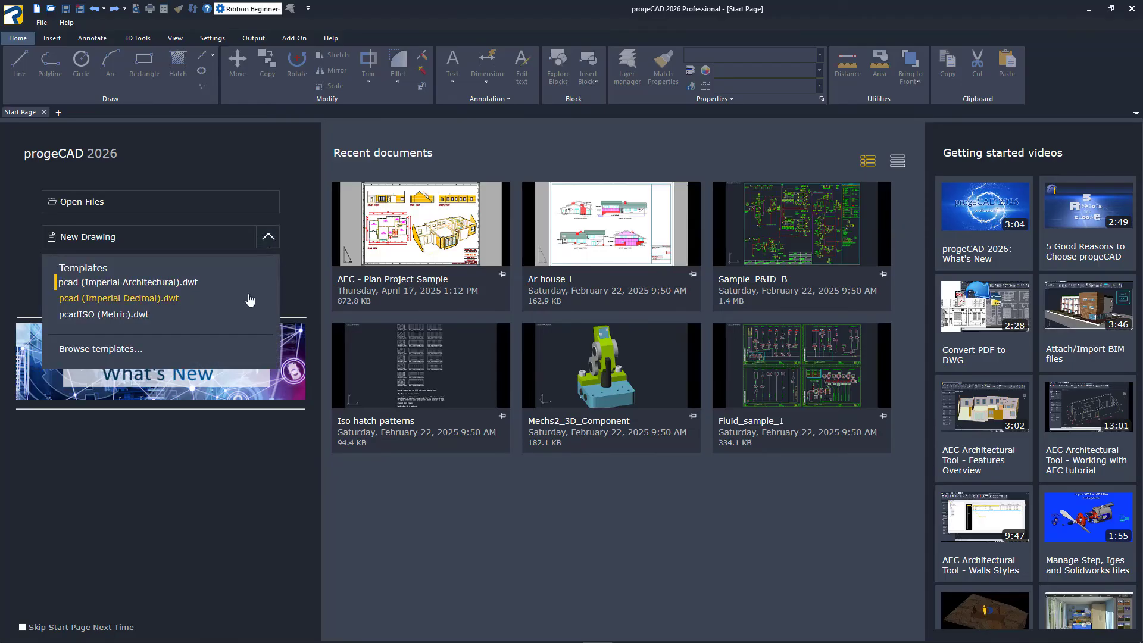
left_click(269, 239)
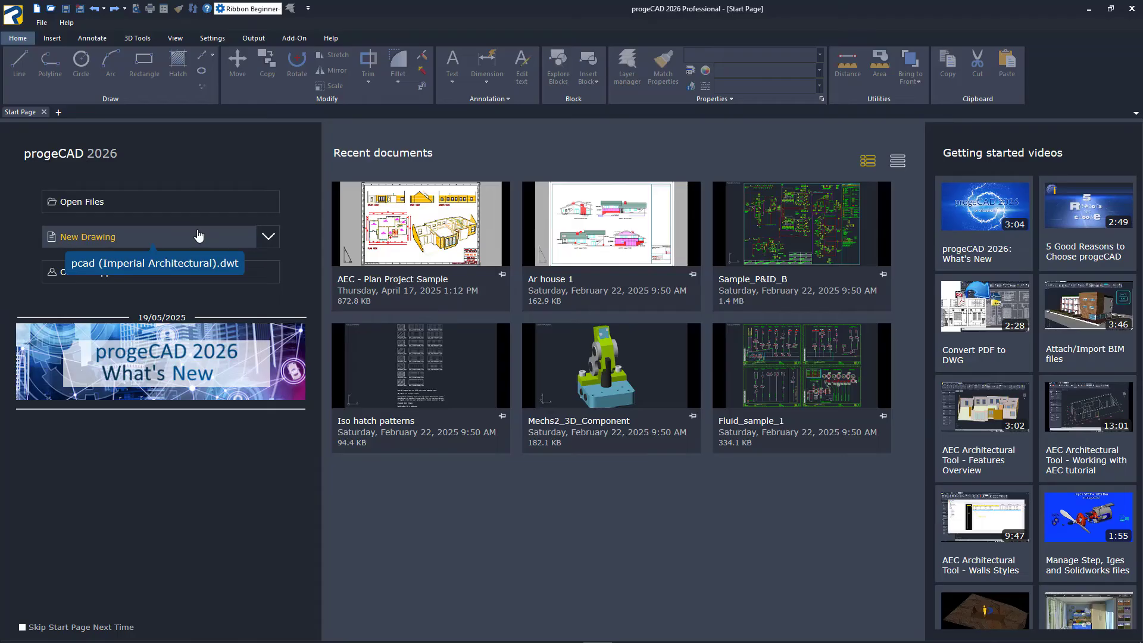
left_click(199, 236)
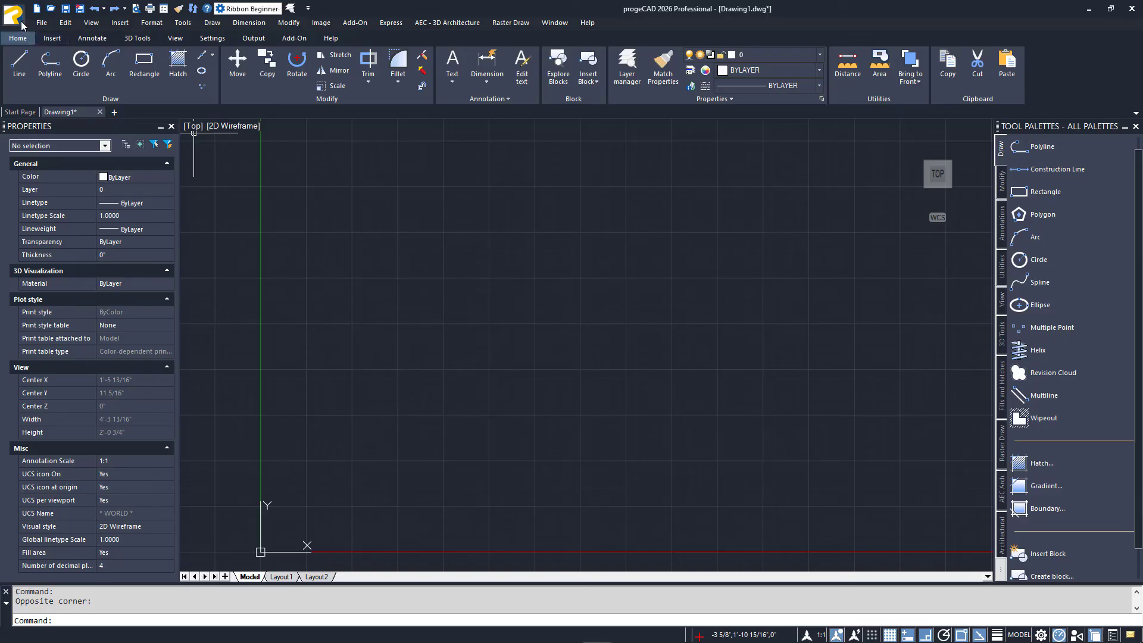
left_click(14, 14)
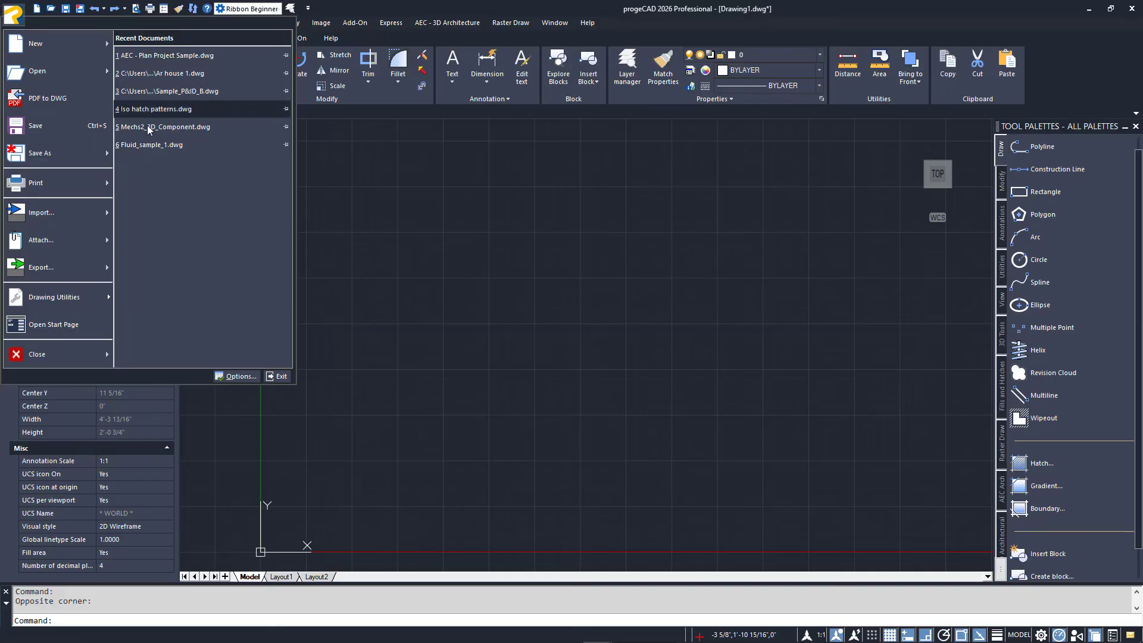
left_click(323, 164)
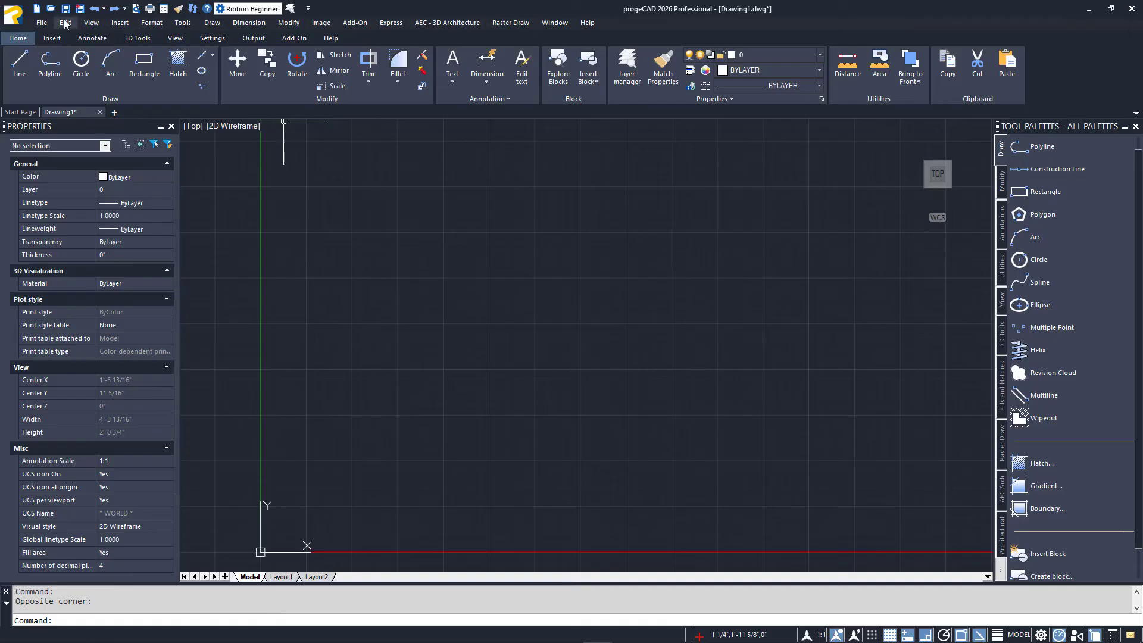
left_click(42, 23)
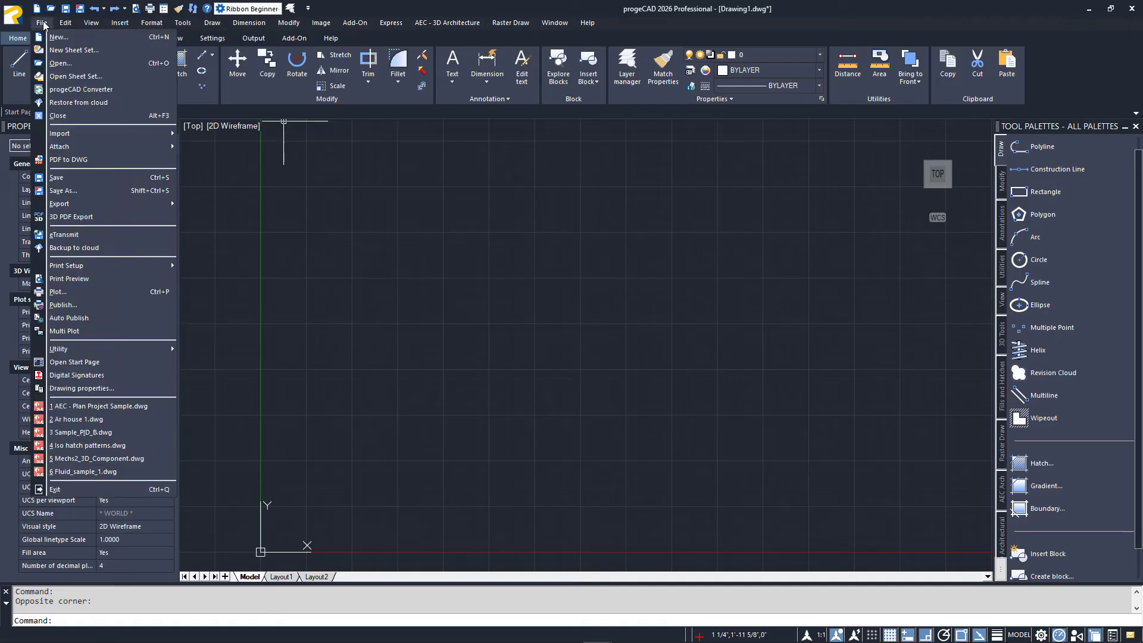
left_click(119, 23)
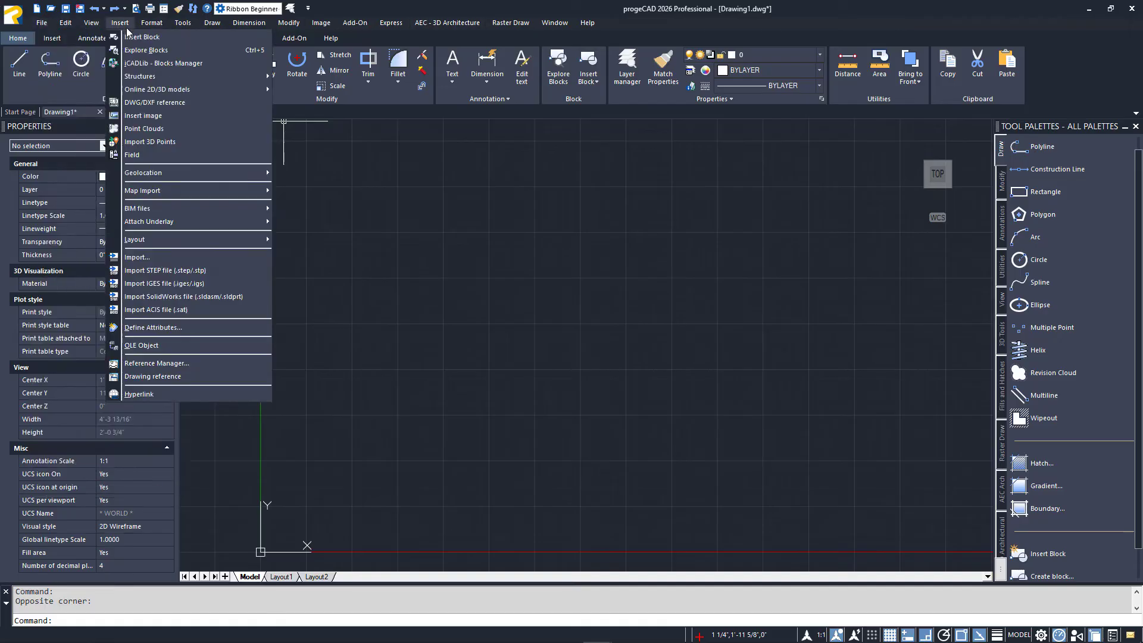
left_click(188, 30)
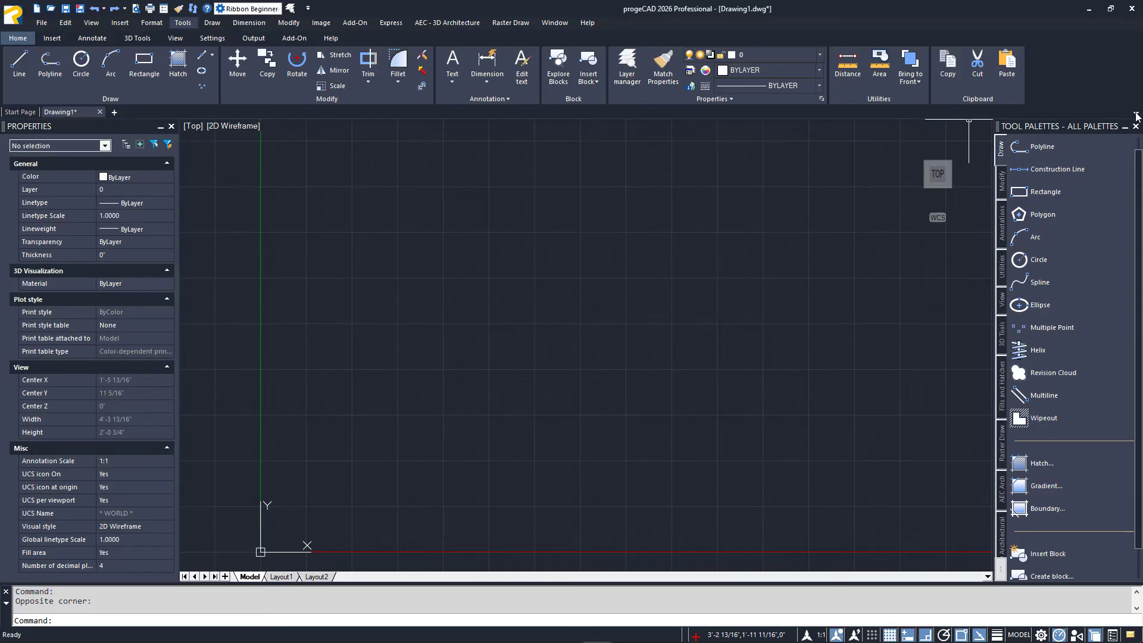
left_click(1136, 114)
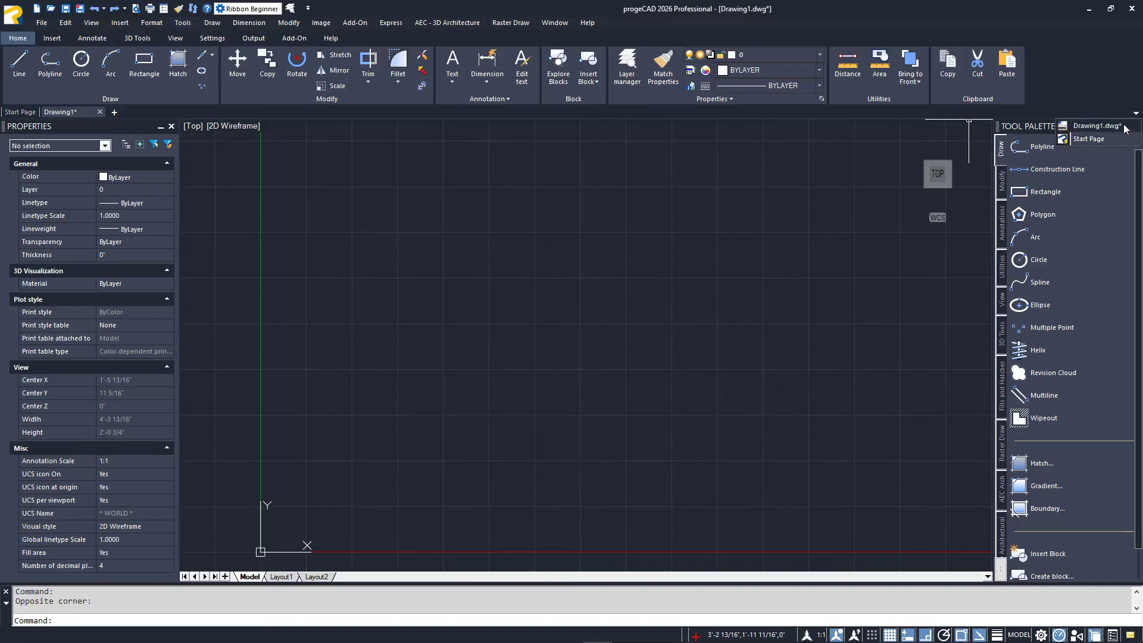
left_click(1125, 128)
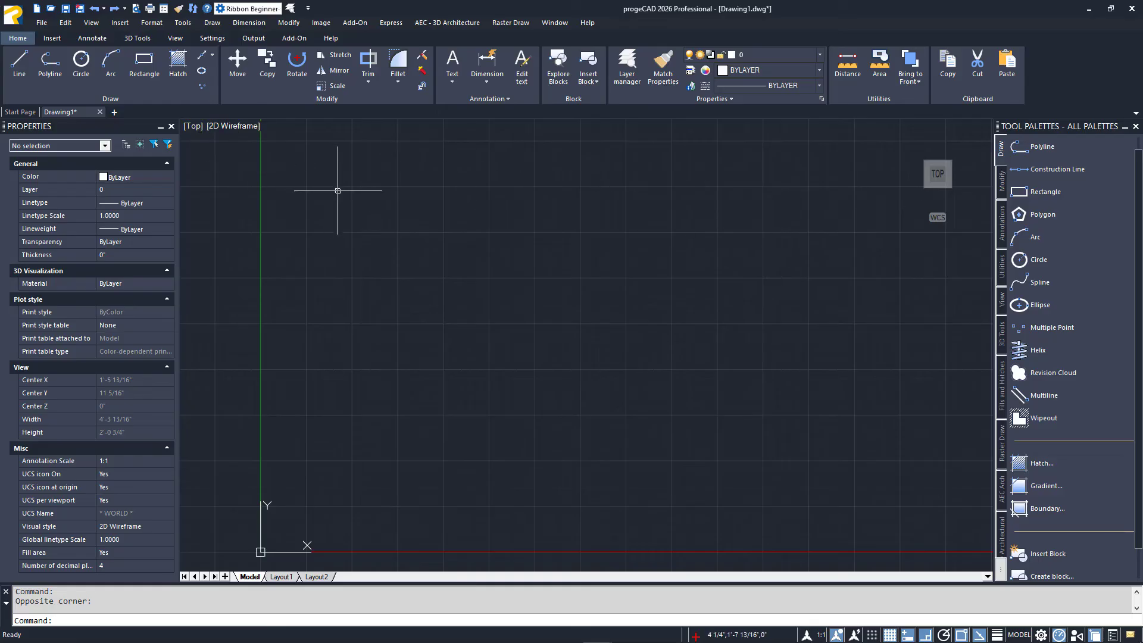
left_click(283, 577)
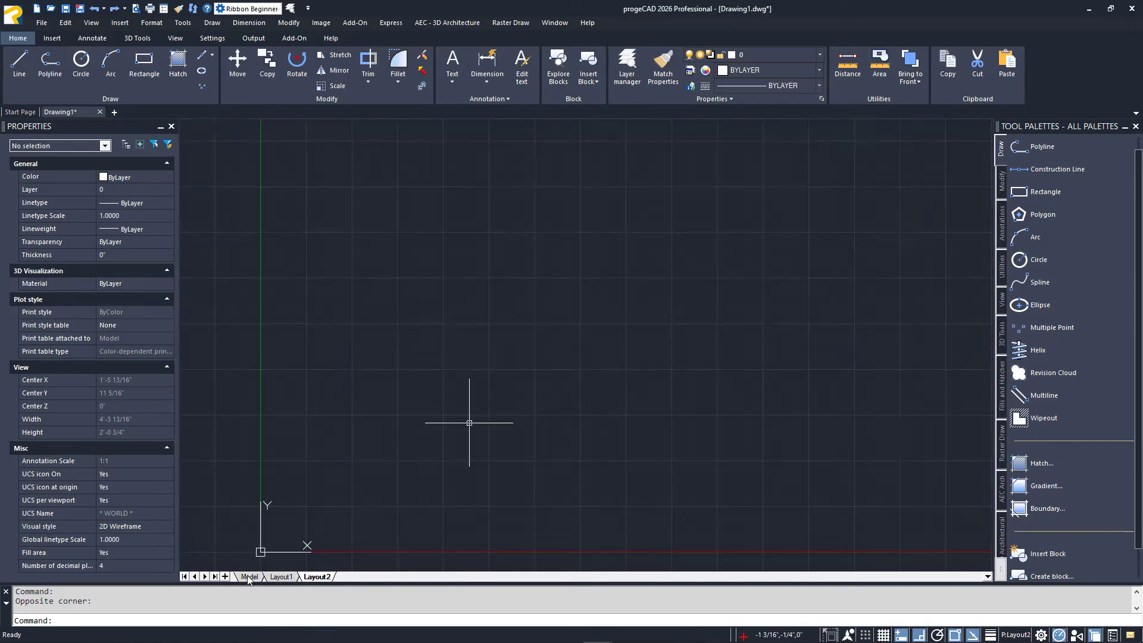
left_click(249, 578)
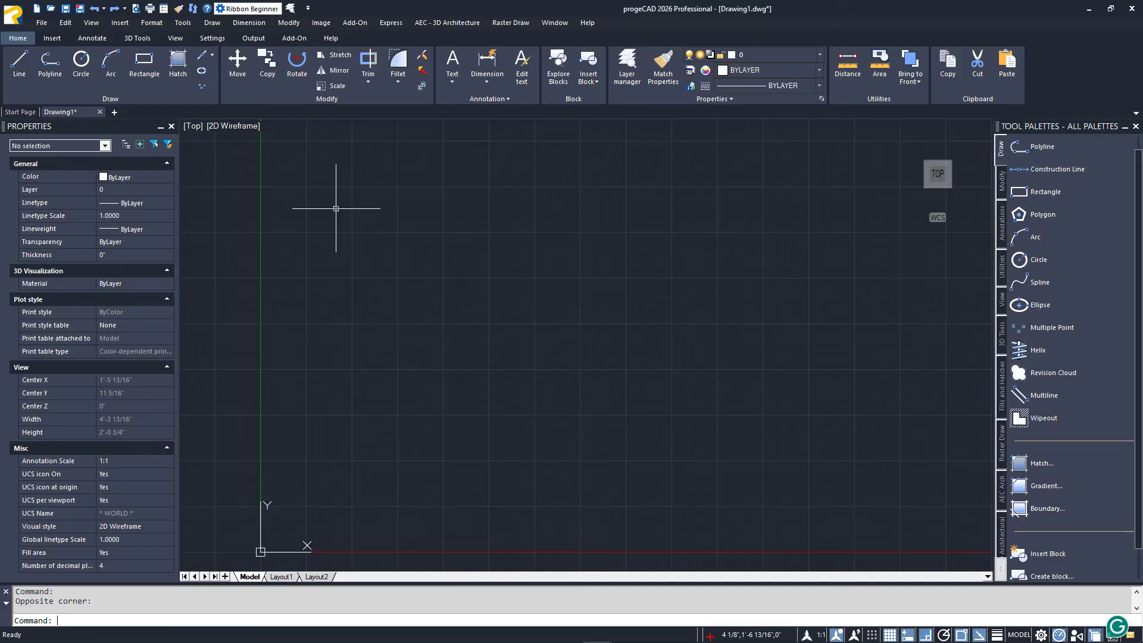
left_click(92, 38)
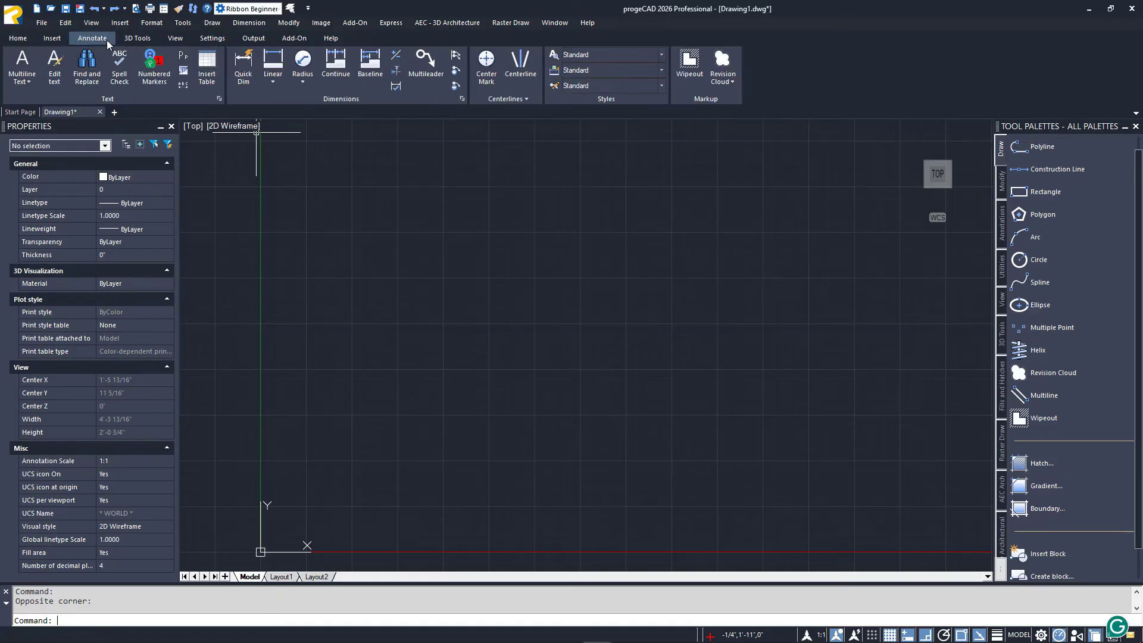
left_click(211, 39)
left_click(27, 39)
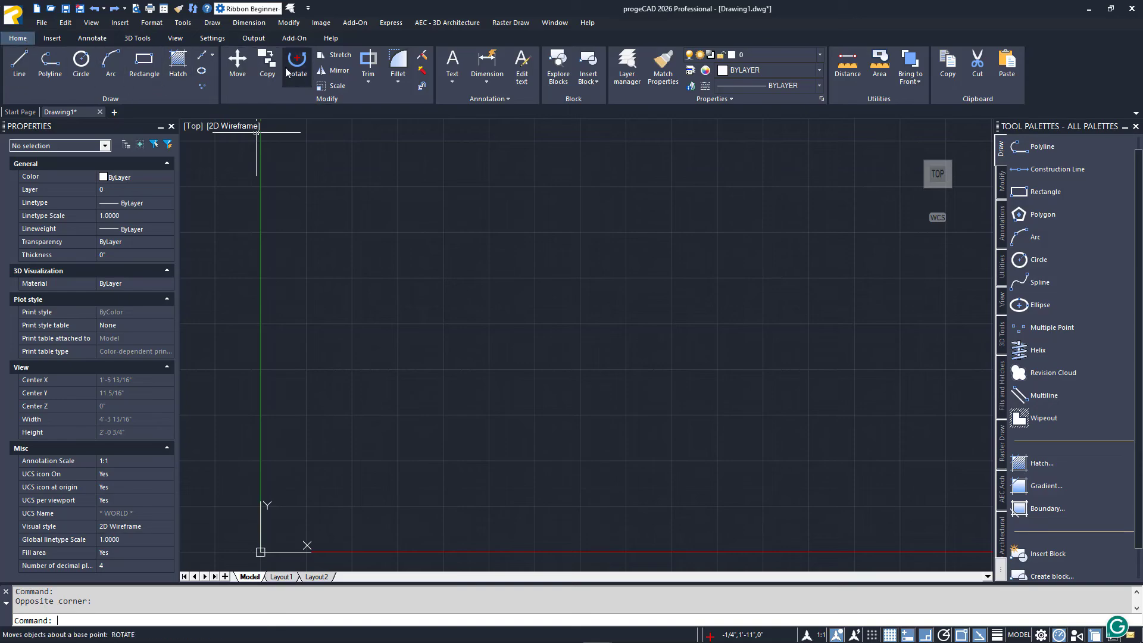
left_click(454, 83)
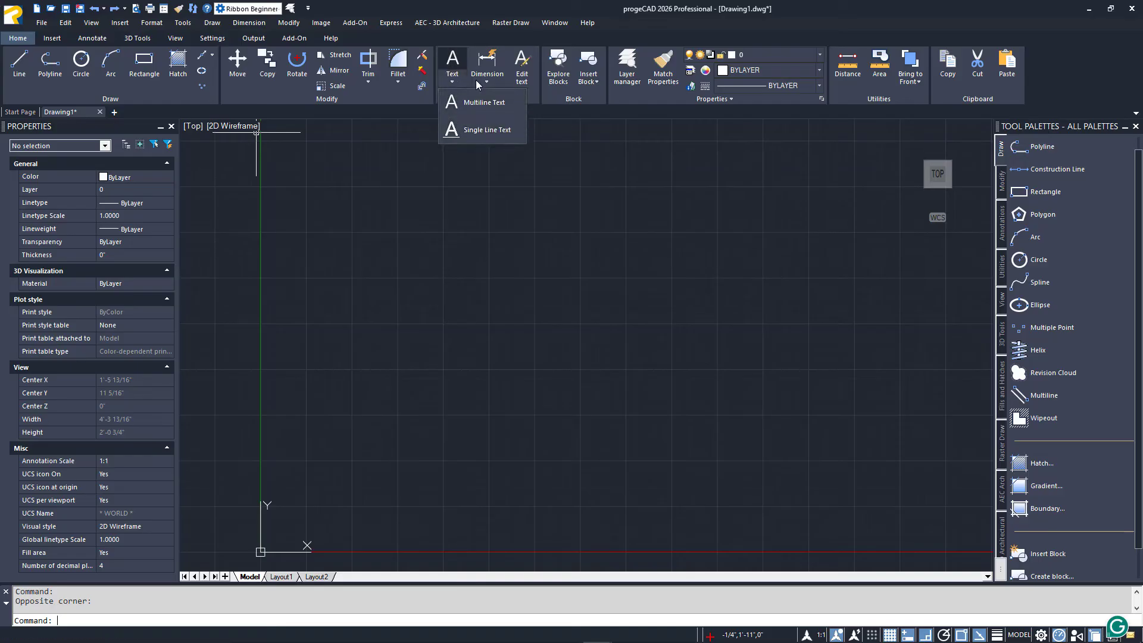
left_click(485, 78)
left_click(461, 118)
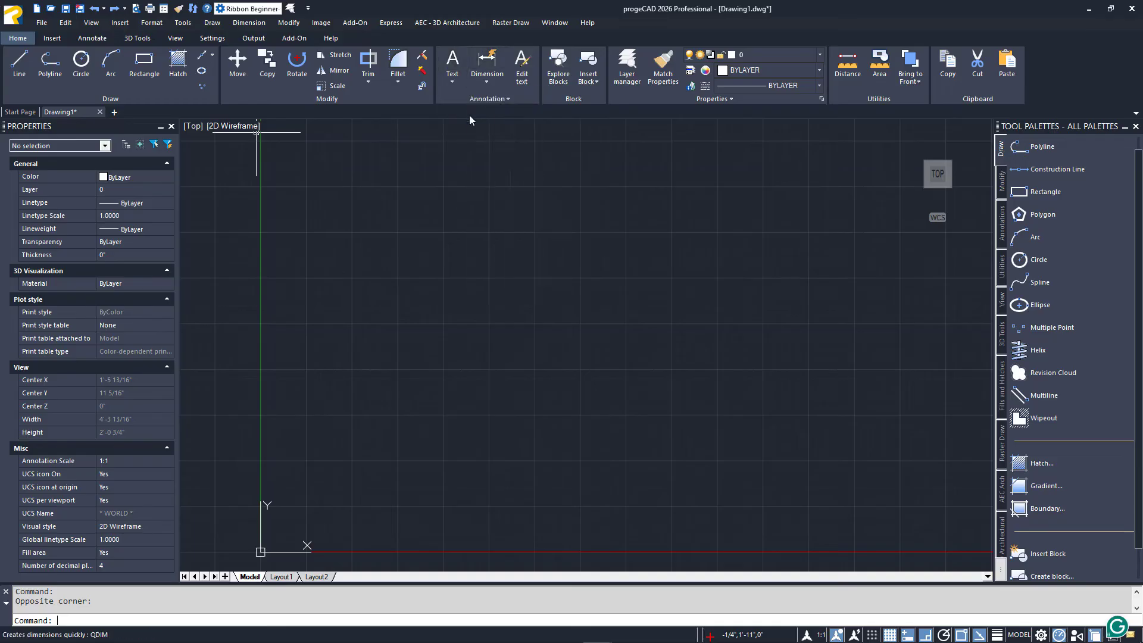
left_click(507, 98)
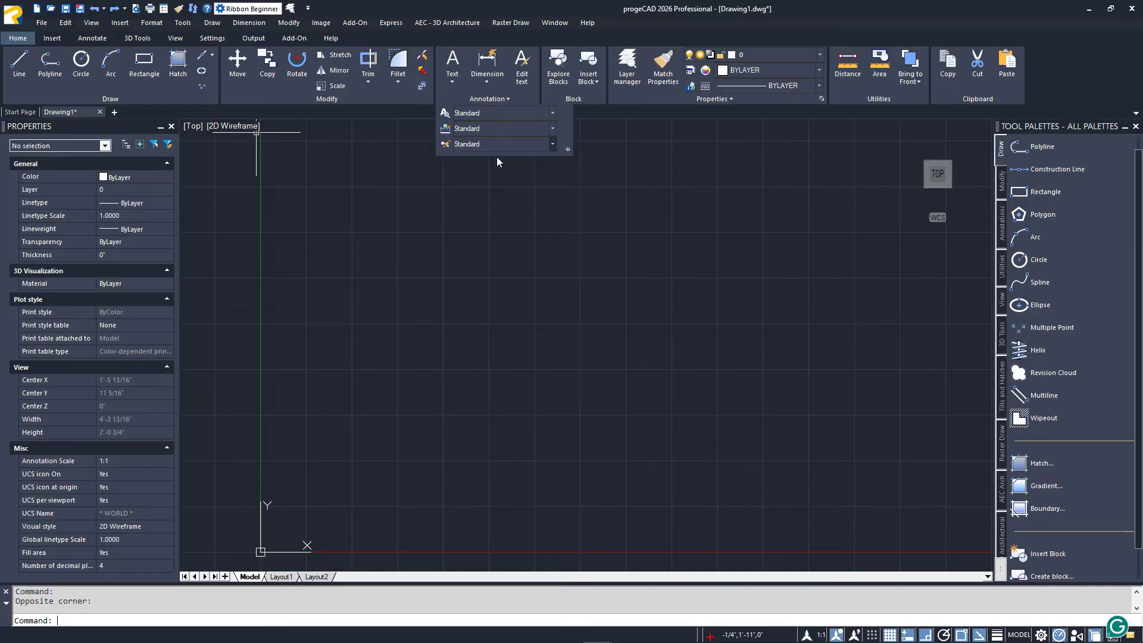
key("Escape")
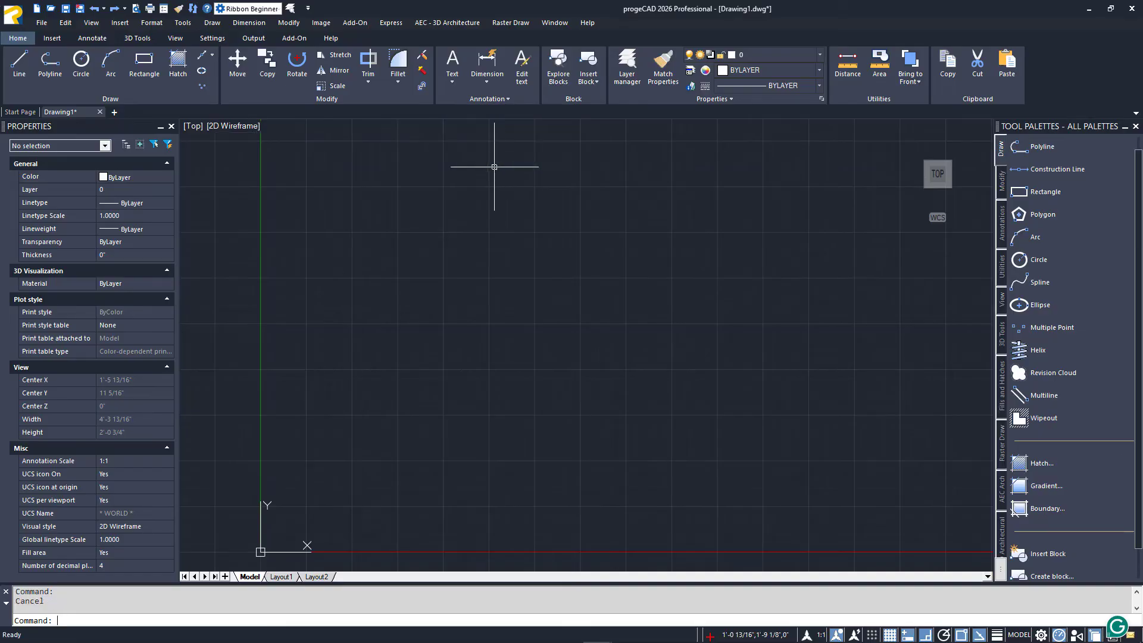
left_click(453, 65)
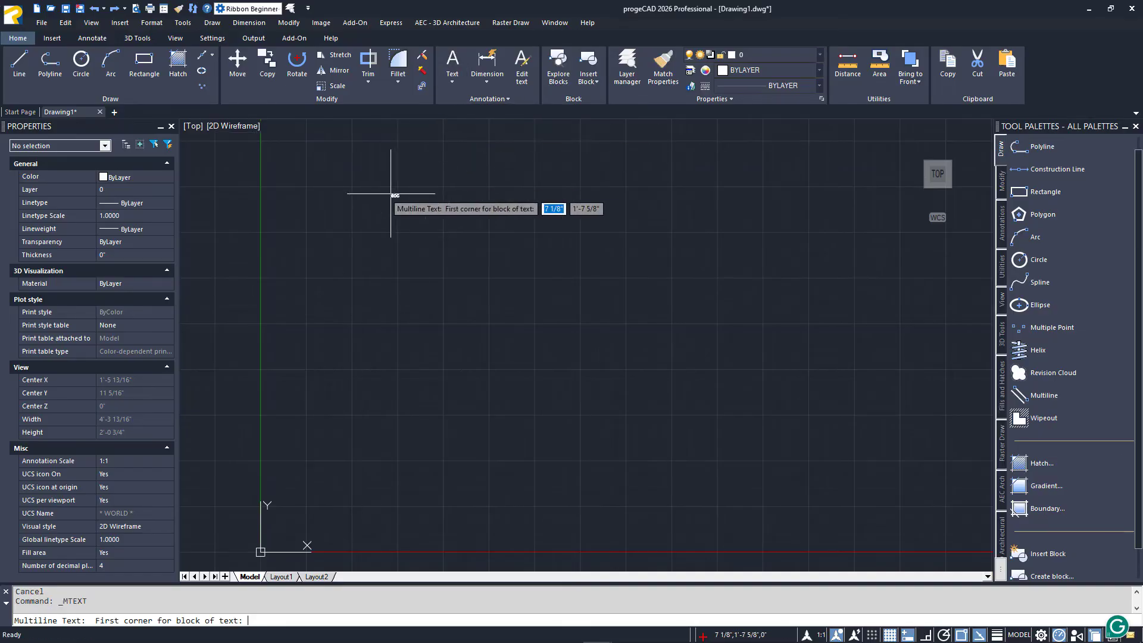
left_click(392, 195)
left_click(457, 202)
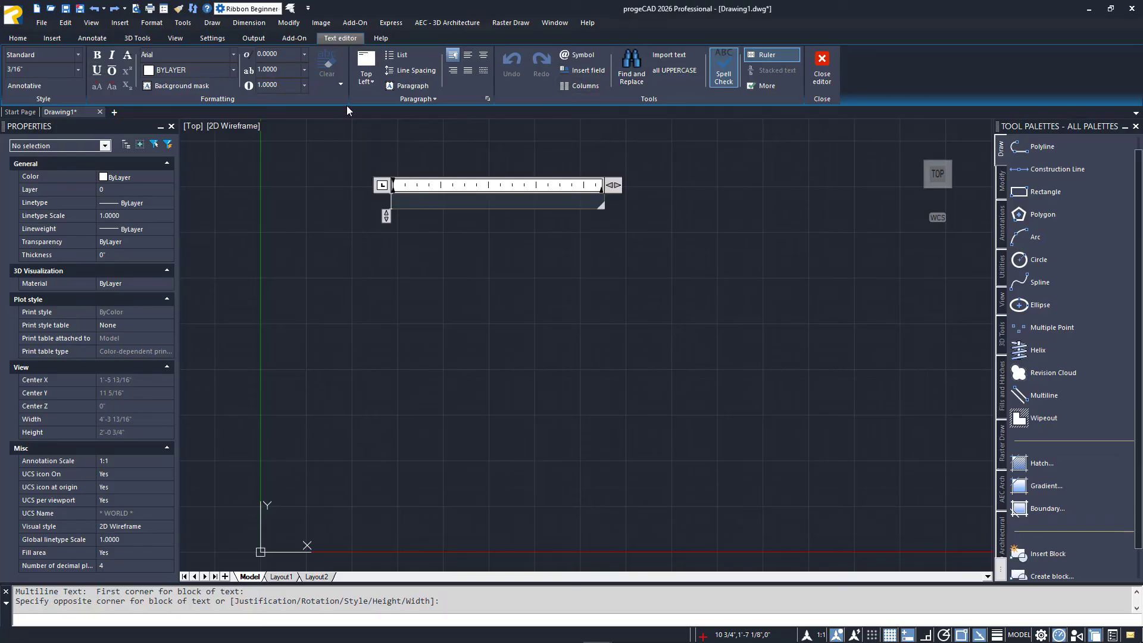
left_click(345, 133)
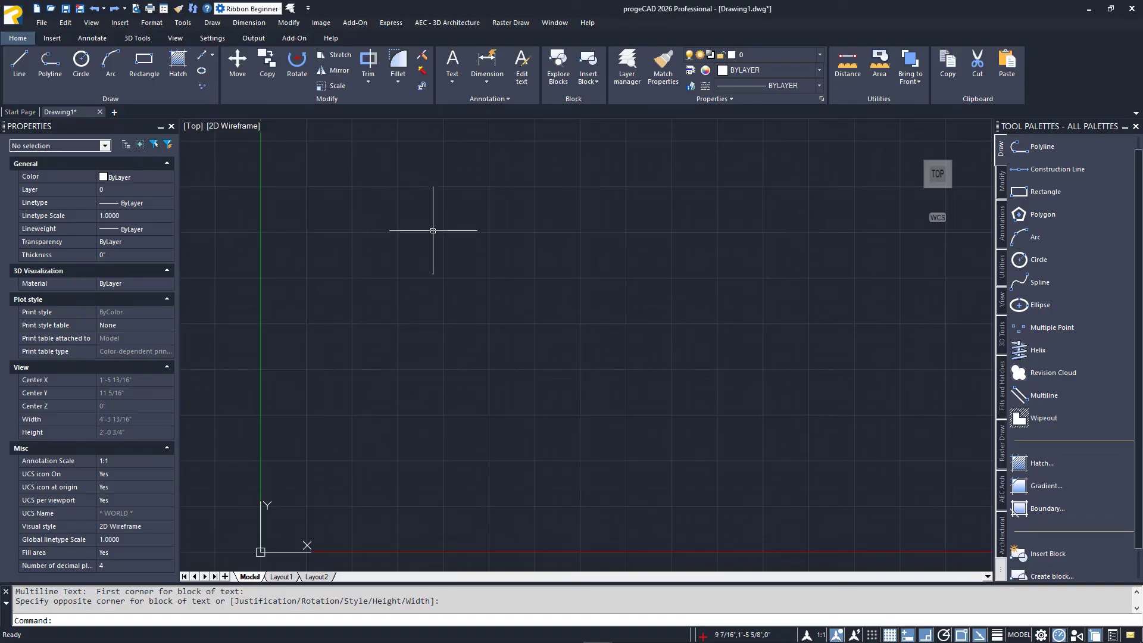
type("LI")
key("Down")
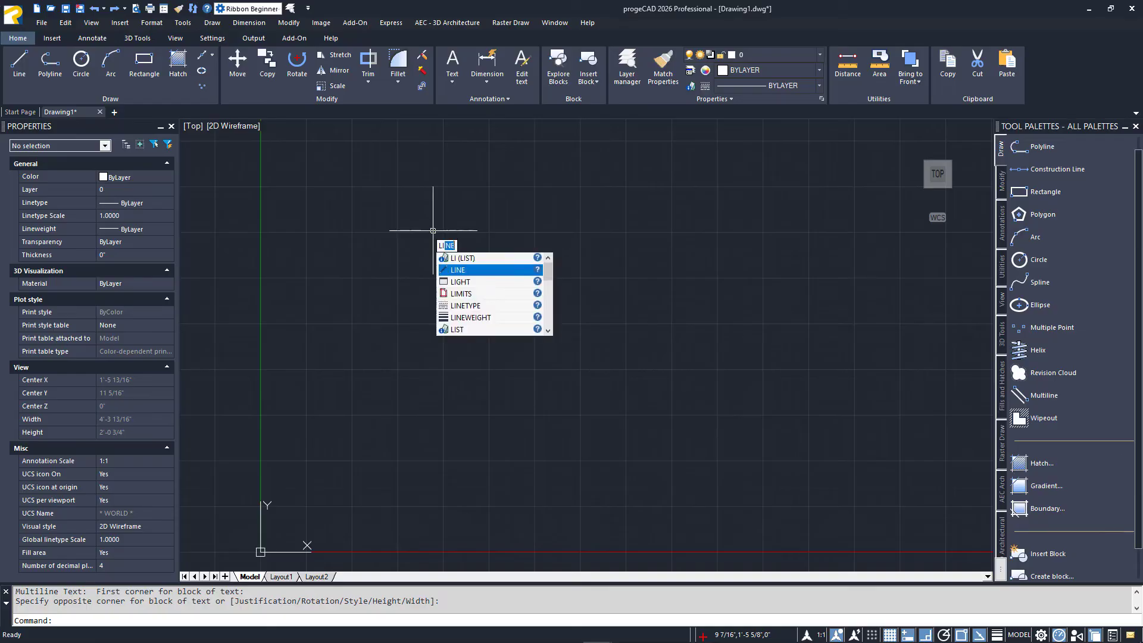
key("Return")
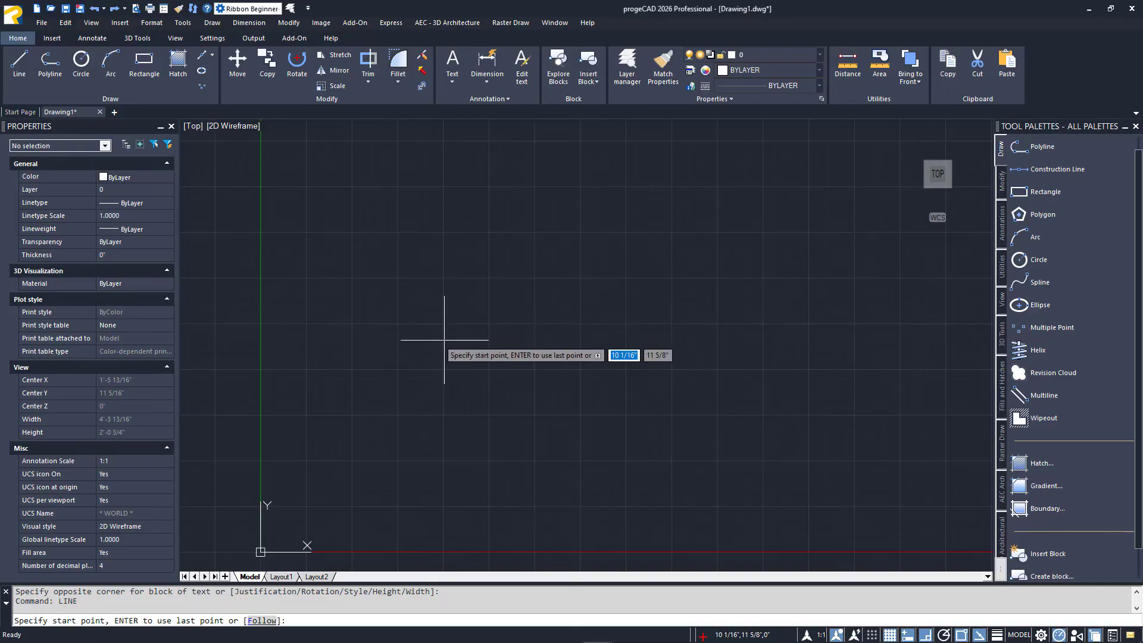
left_click(444, 338)
key("F8")
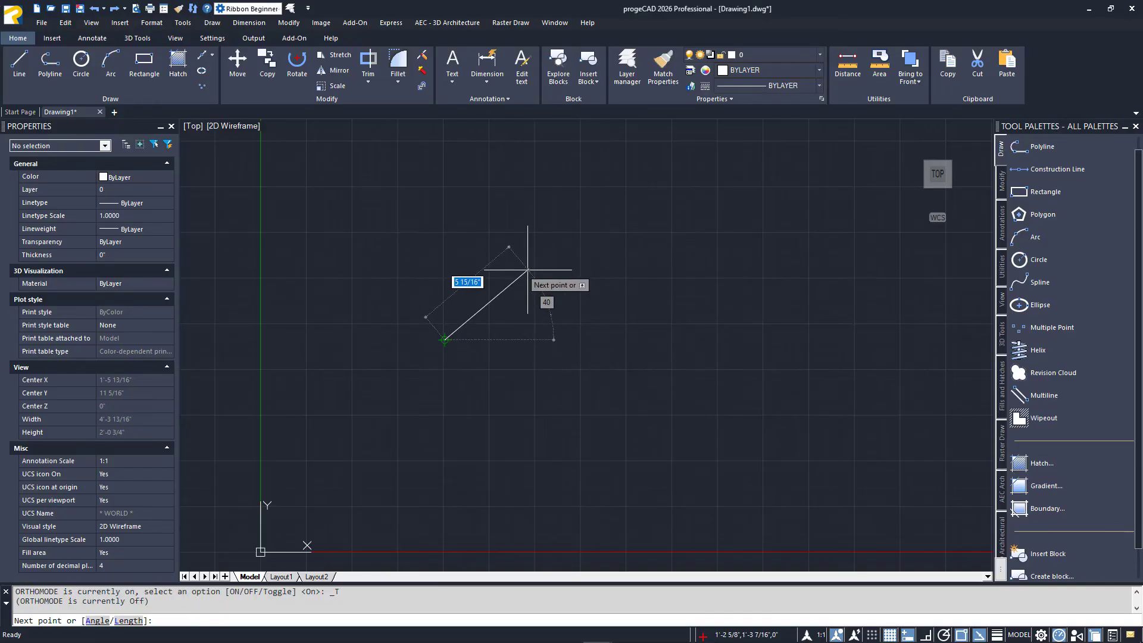
type("6")
left_click(527, 269)
key("Return")
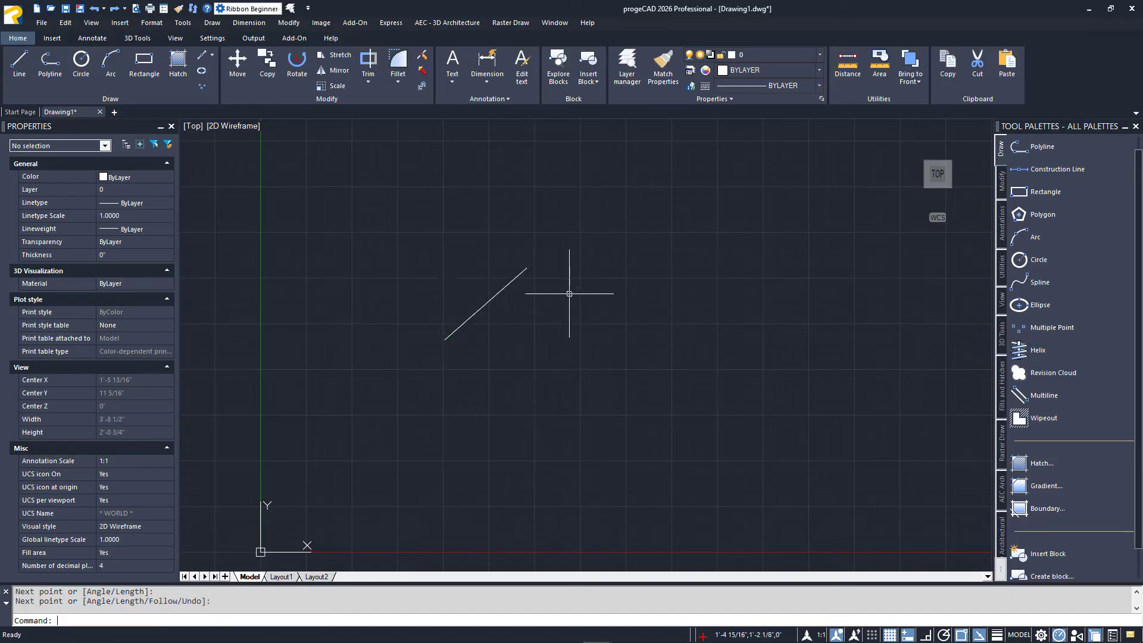
key("Return")
left_click(530, 339)
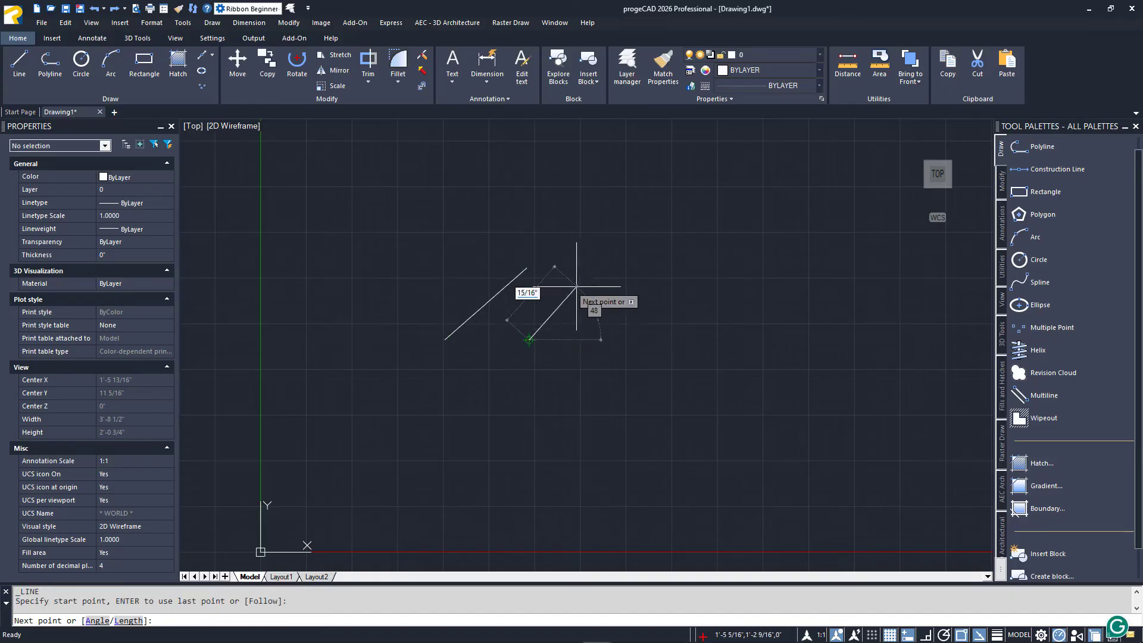
left_click(593, 274)
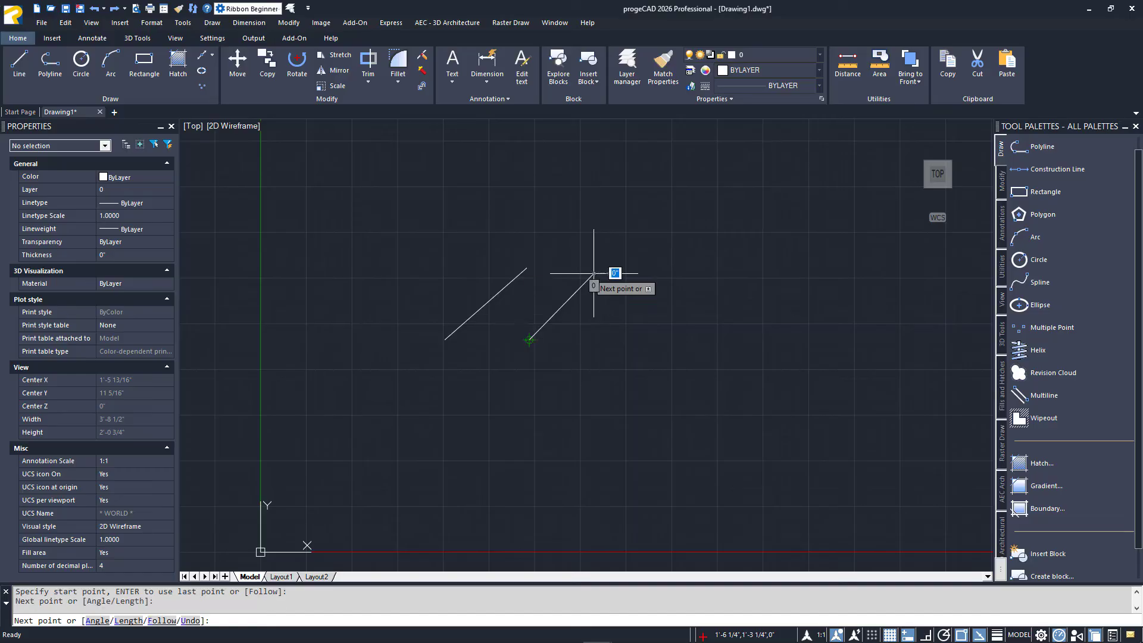
key("Return")
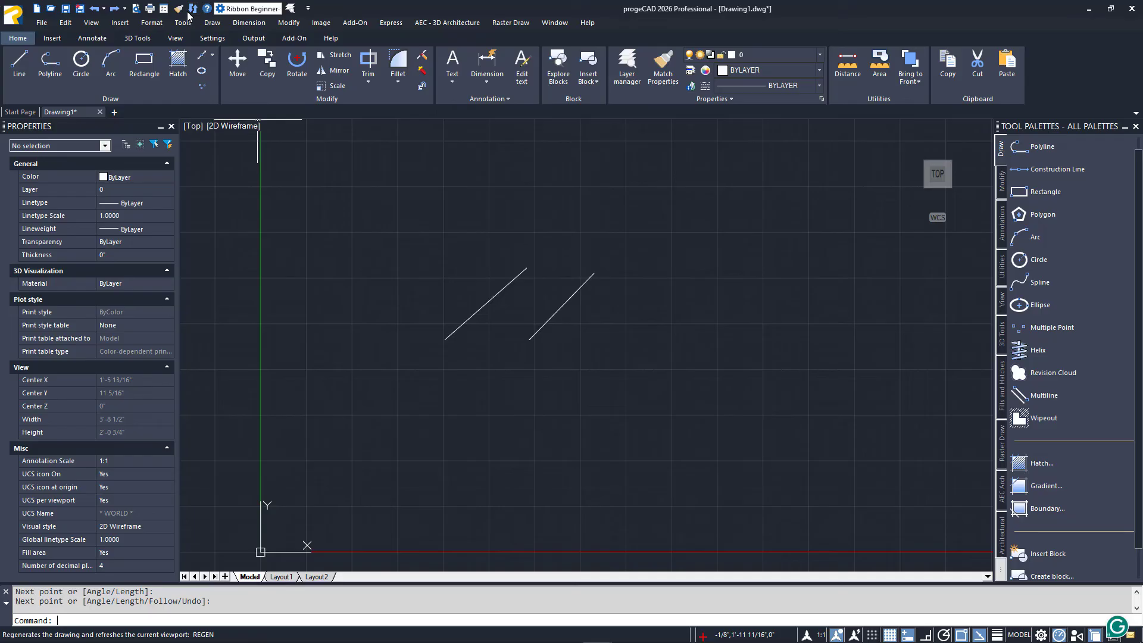
left_click(308, 10)
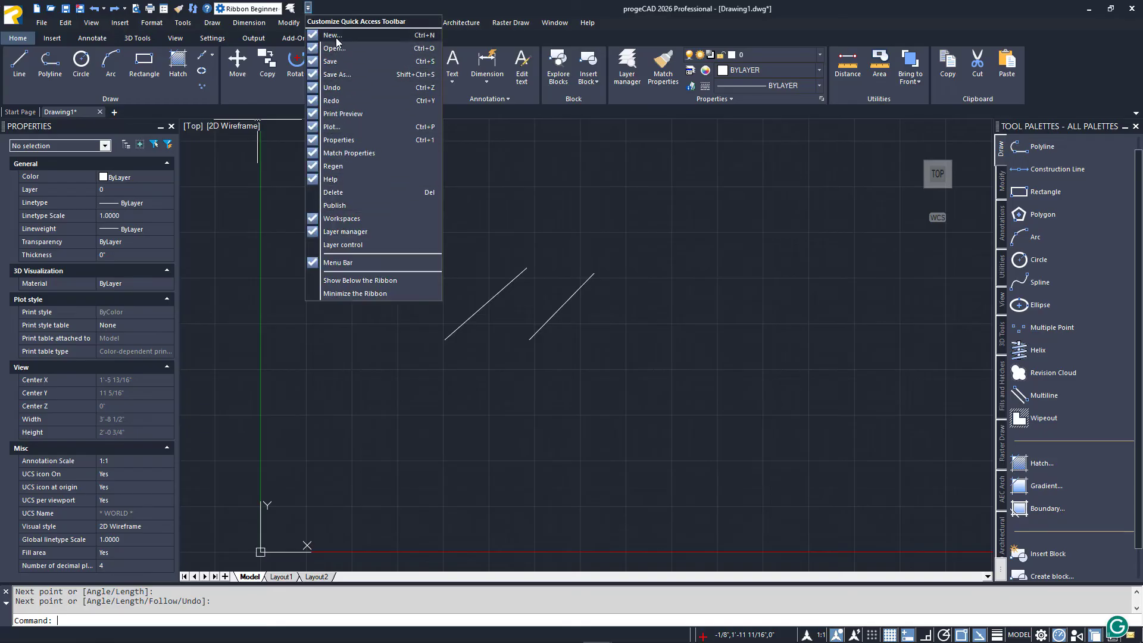
left_click(332, 10)
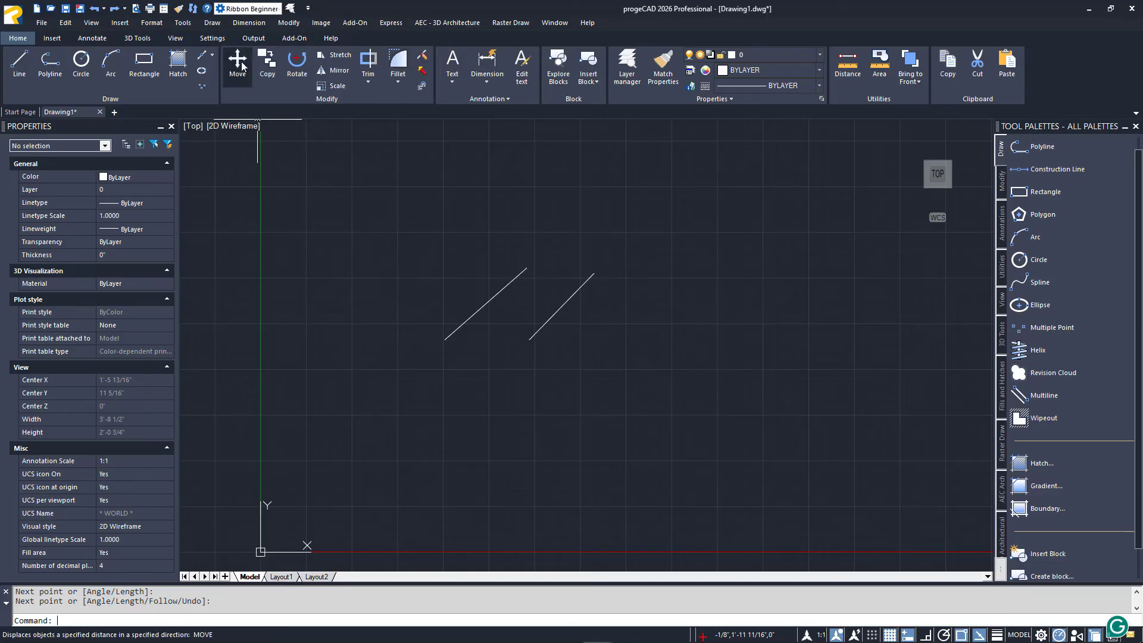
right_click(242, 65)
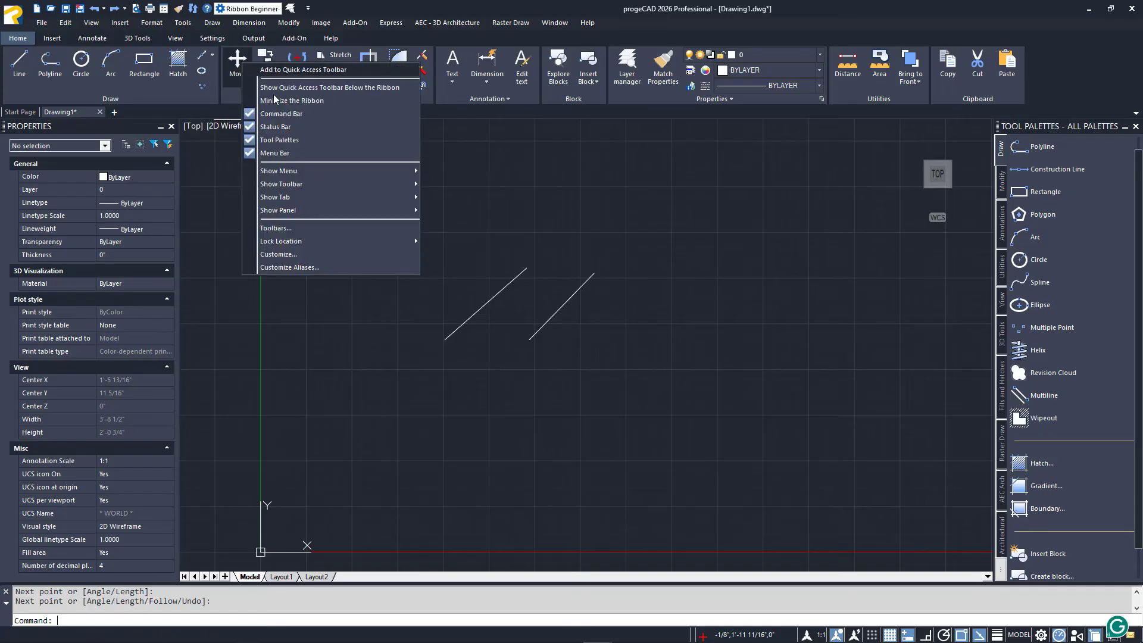
left_click(341, 72)
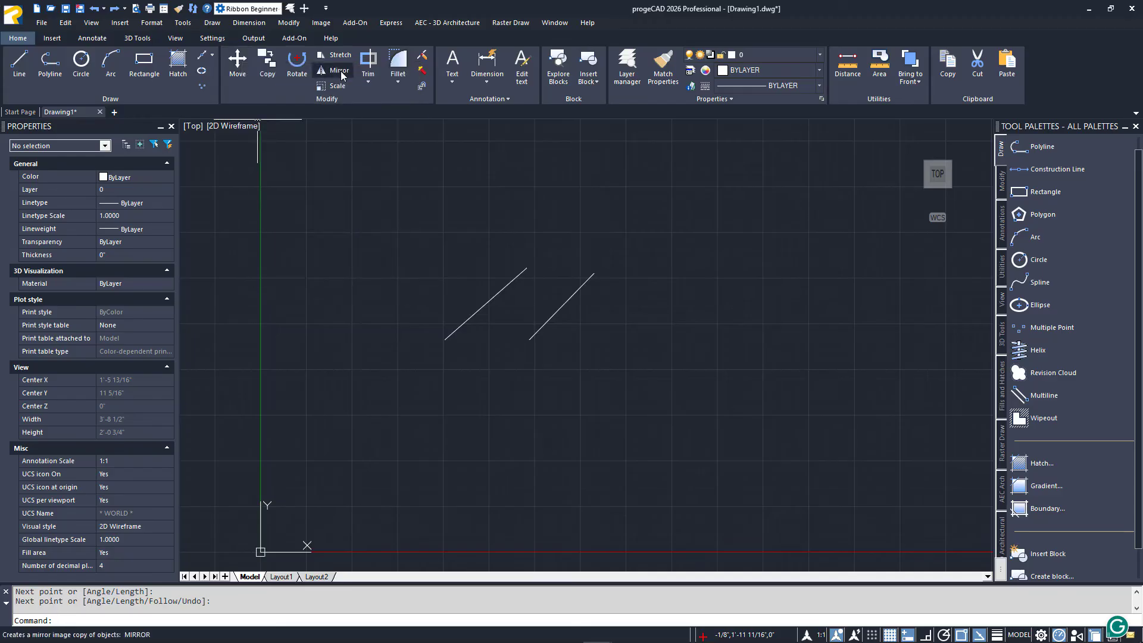
right_click(306, 11)
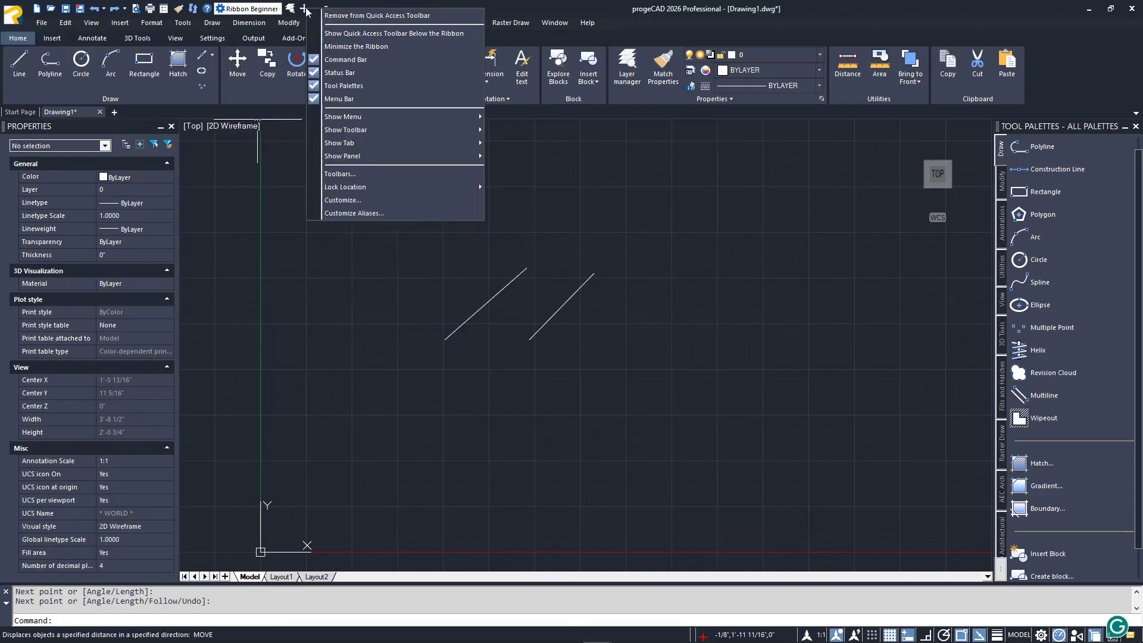
left_click(338, 14)
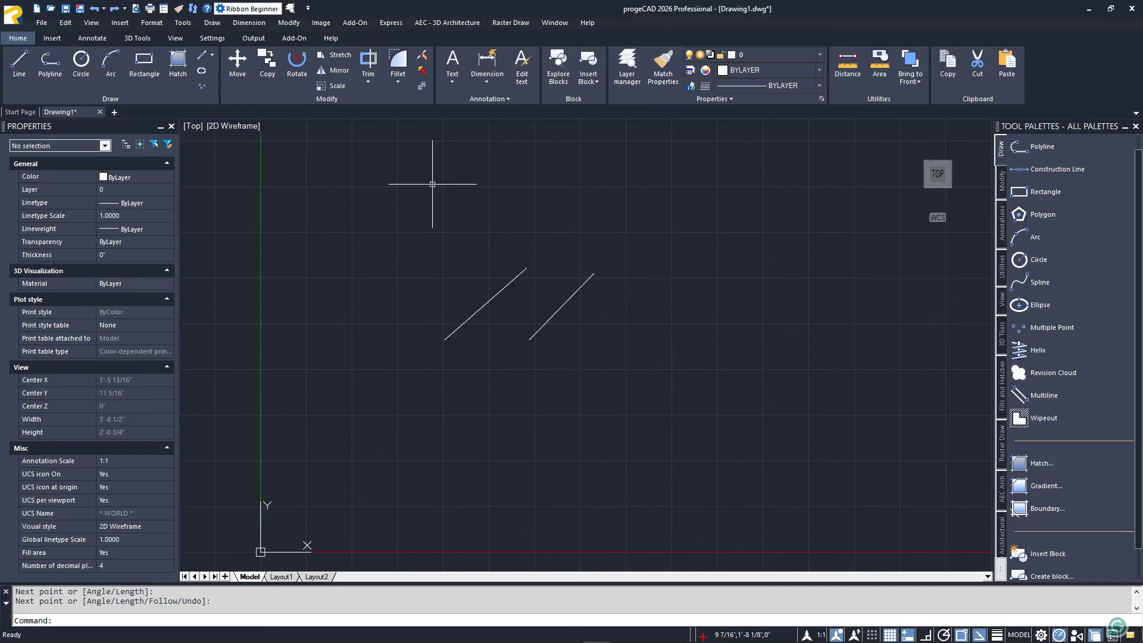
Select the right-hand diagonal line and start Copy on it from its shortcut menu.
right_click(432, 185)
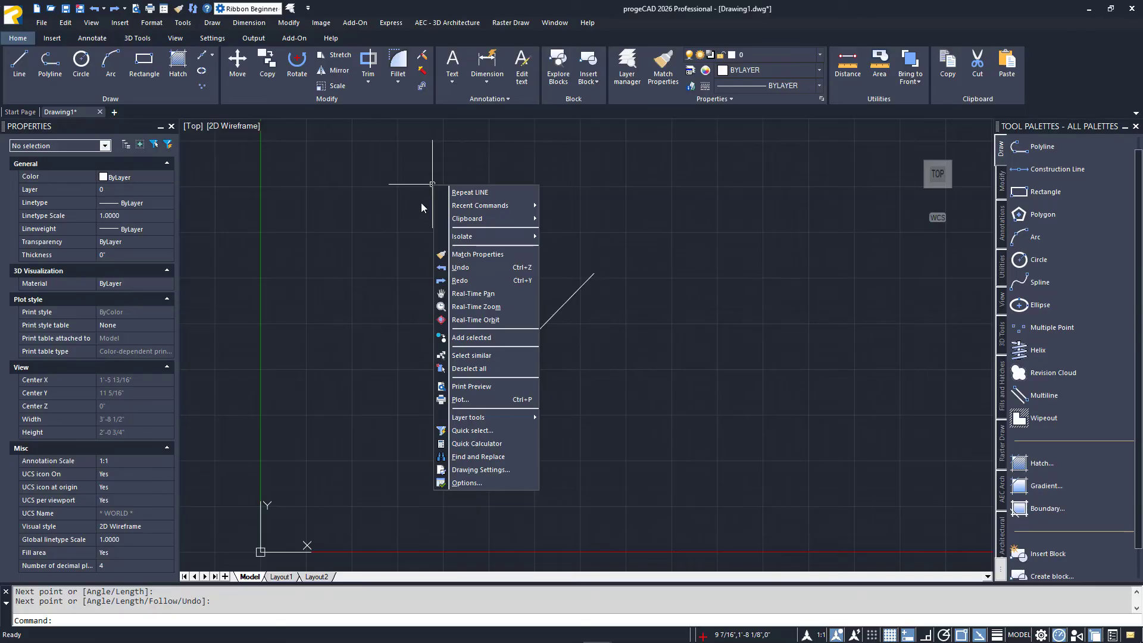
left_click(420, 203)
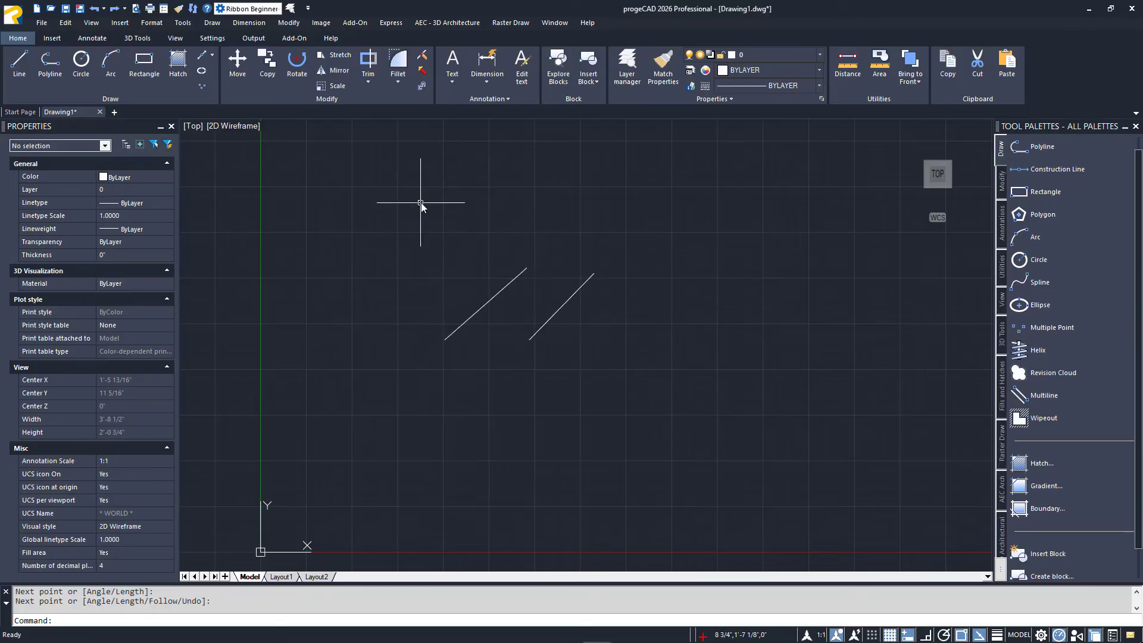
left_click(573, 294)
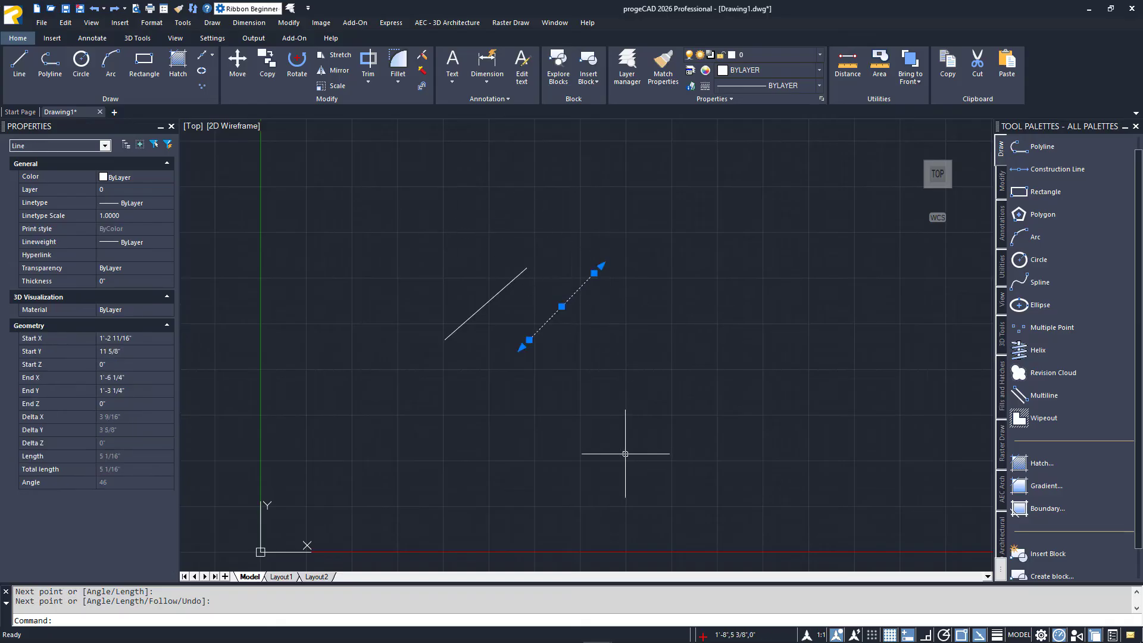
right_click(625, 454)
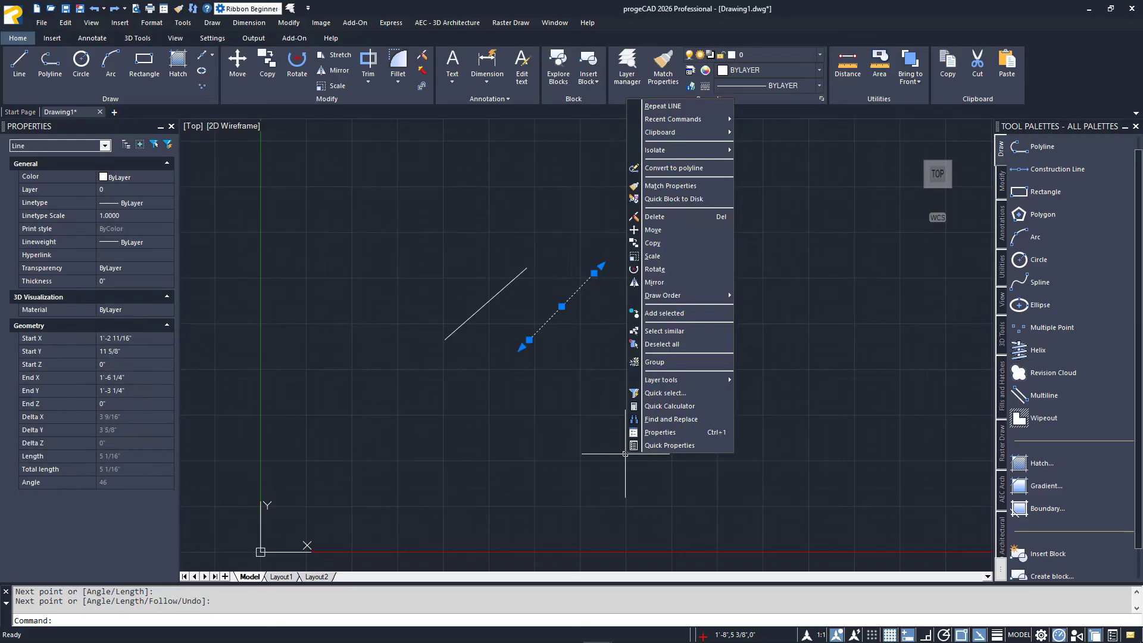
left_click(656, 243)
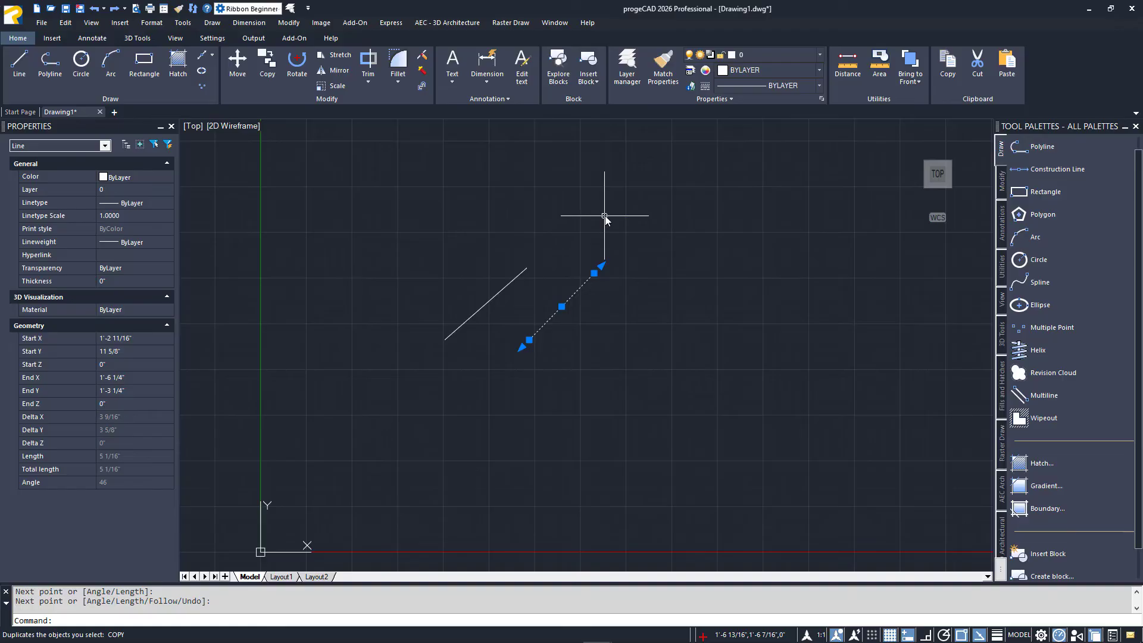
Cancel Copy with nothing selected and switch ORTHOMODE on from the status bar.
key("Escape")
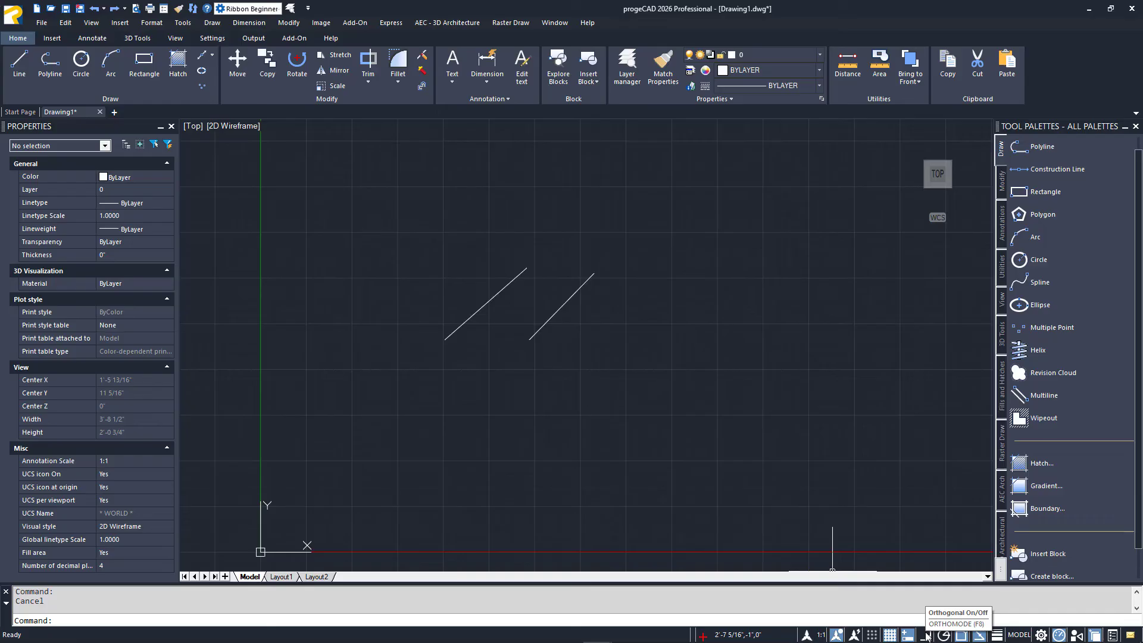
left_click(926, 635)
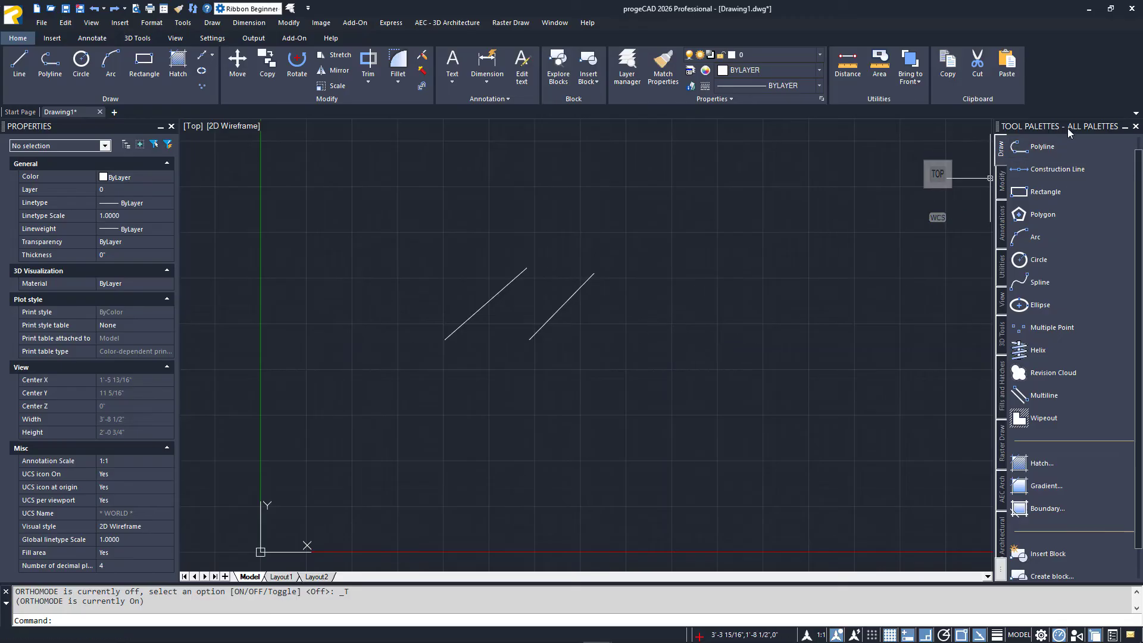
Float the Tool Palettes window, then dock it back against the right edge.
left_click_drag(1054, 126, 644, 165)
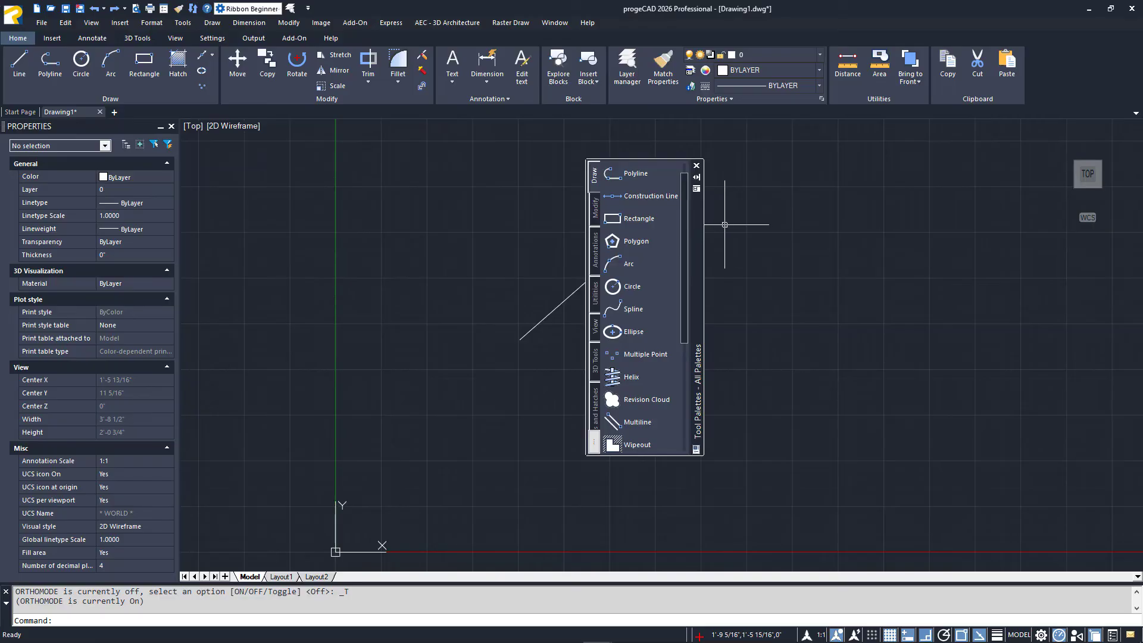
right_click(698, 251)
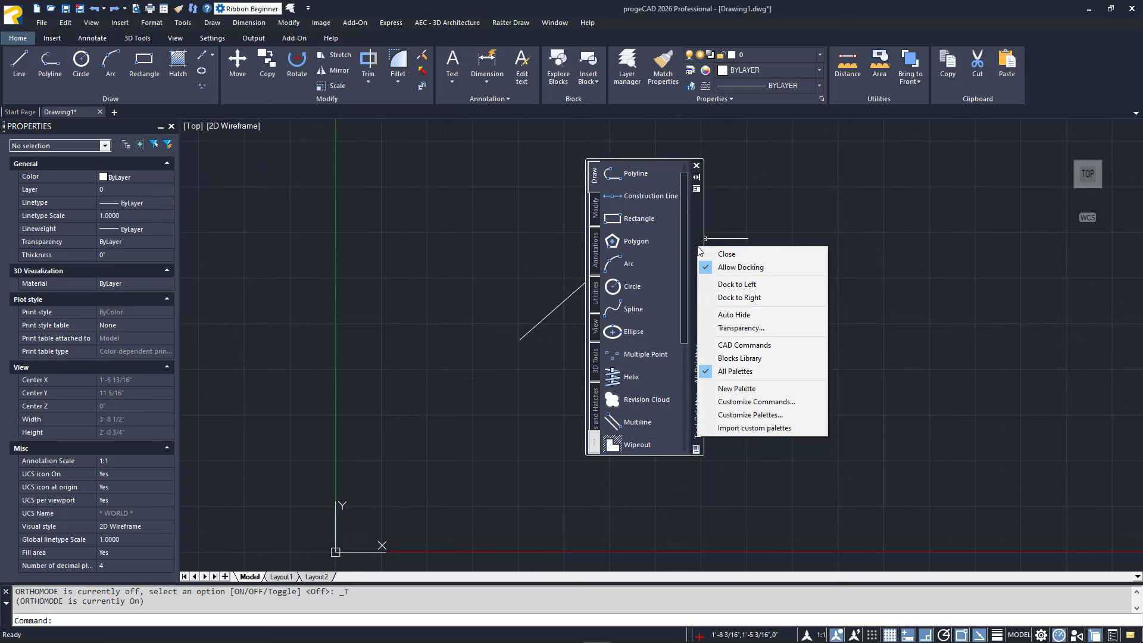
key("Escape")
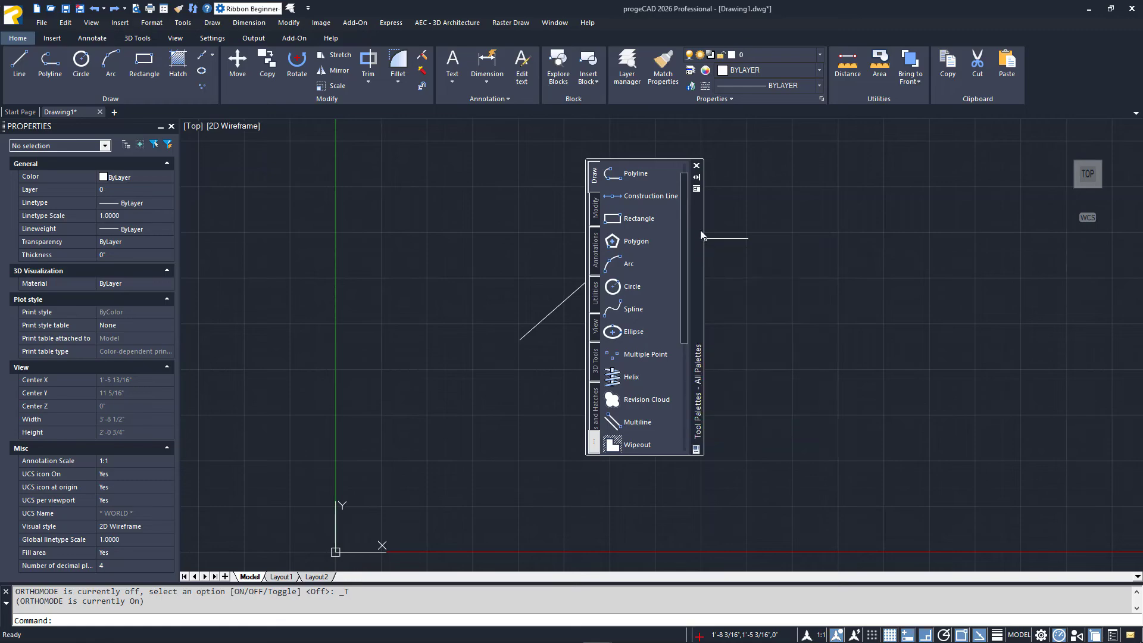
left_click_drag(702, 235, 1131, 242)
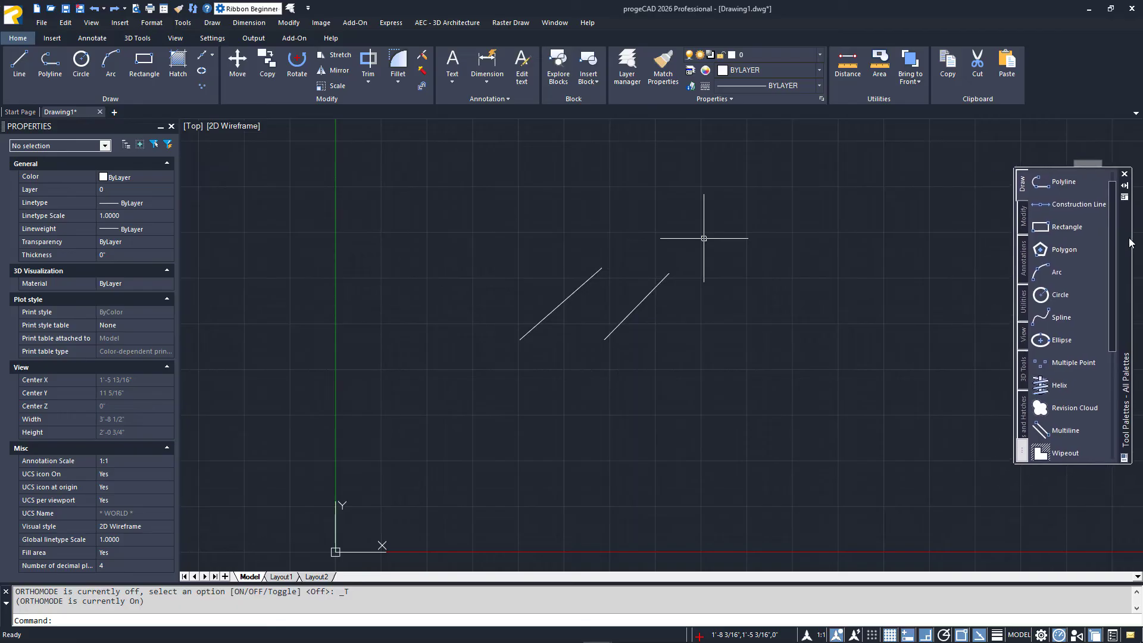
left_click_drag(1131, 241, 1134, 244)
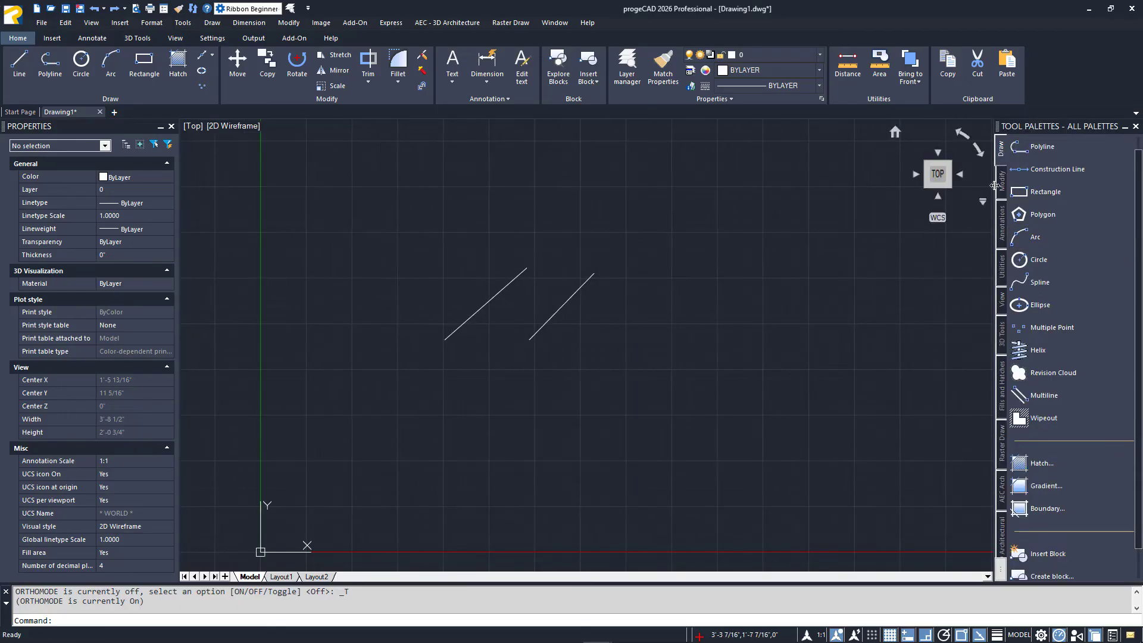
Undock the Tool Palettes again and dock them on the right, collapsed.
left_click_drag(999, 185, 595, 166)
right_click(647, 220)
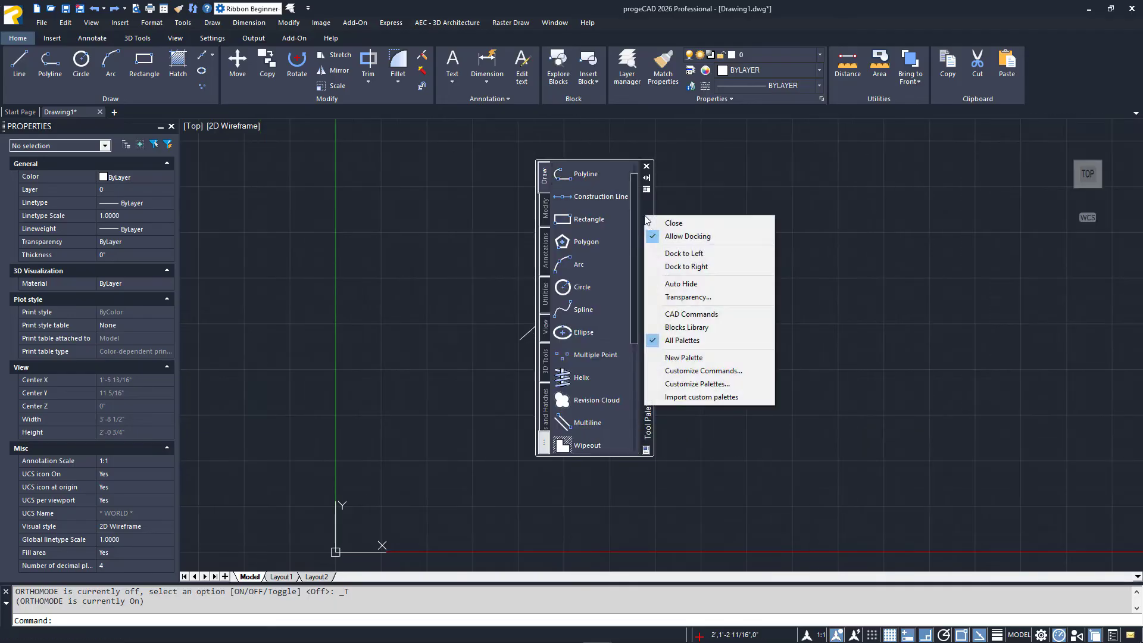
left_click(676, 266)
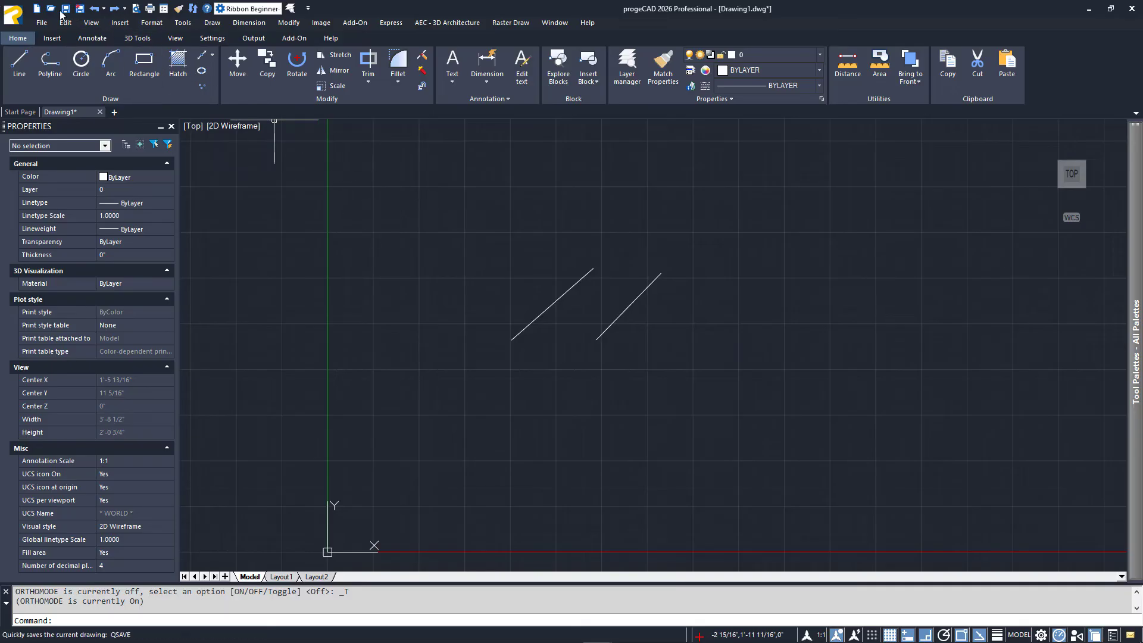
Save Drawing1 using the Save command on its drawing tab's shortcut menu.
left_click(25, 18)
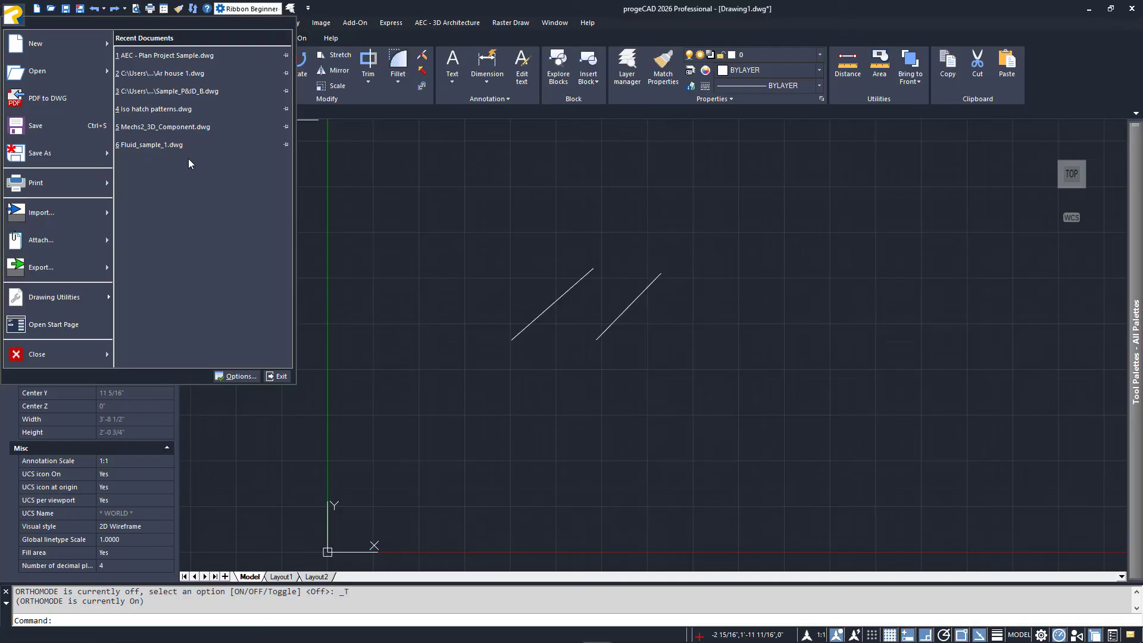
left_click(339, 185)
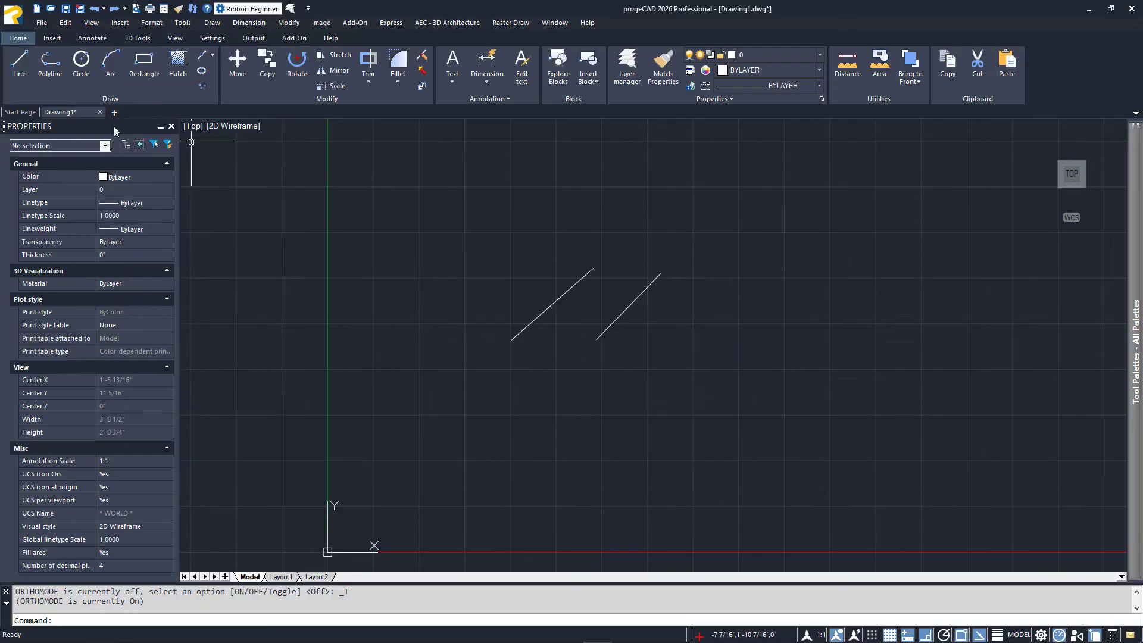
right_click(68, 114)
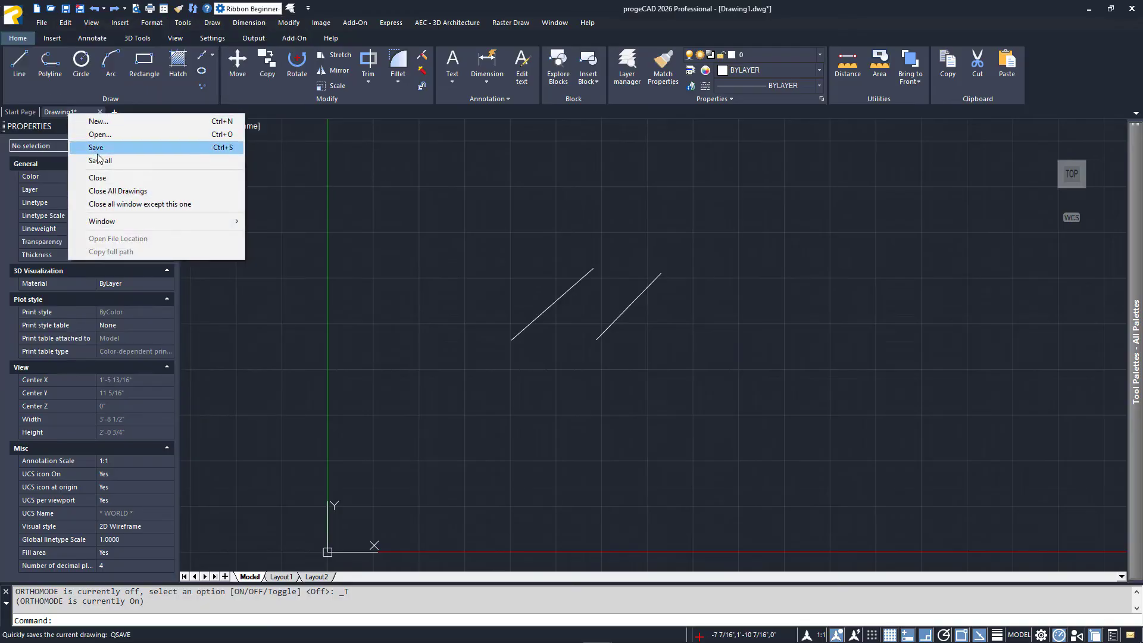
left_click(225, 151)
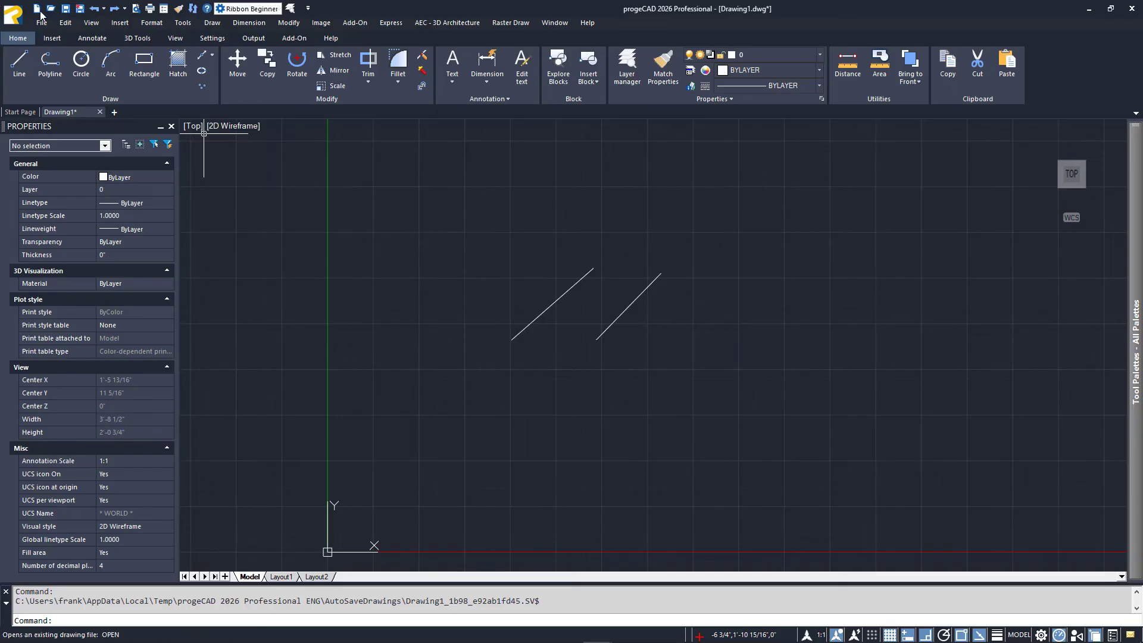
Save the drawing via Save As with file type AutoCAD 2004 (*.dwg).
left_click(21, 23)
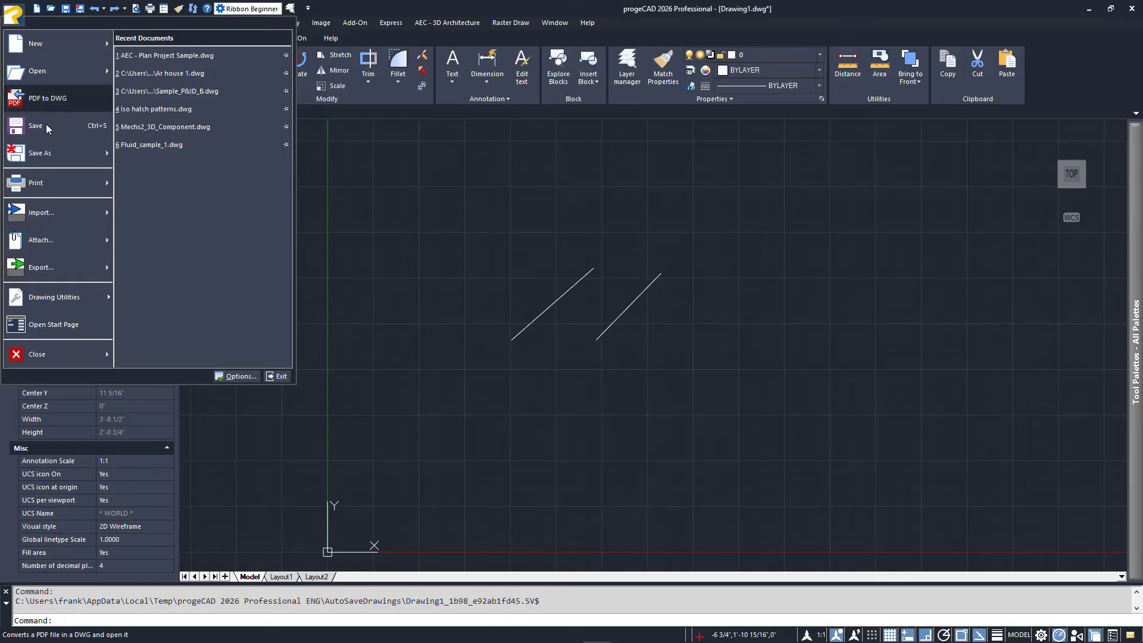
key("Escape")
key("ctrl+shift+s")
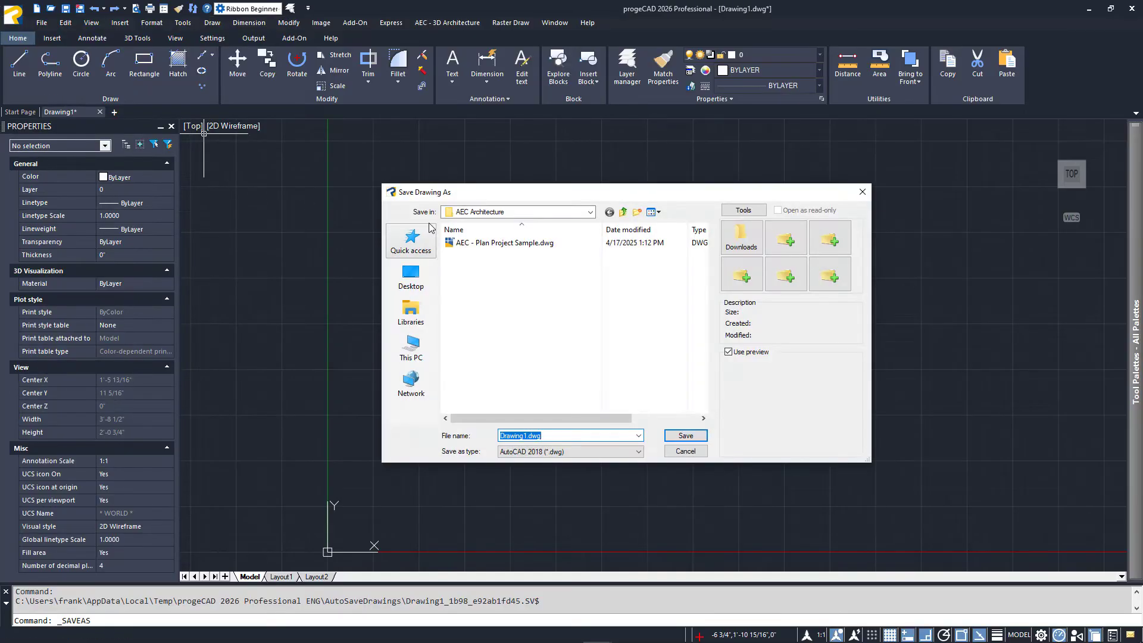
left_click(604, 452)
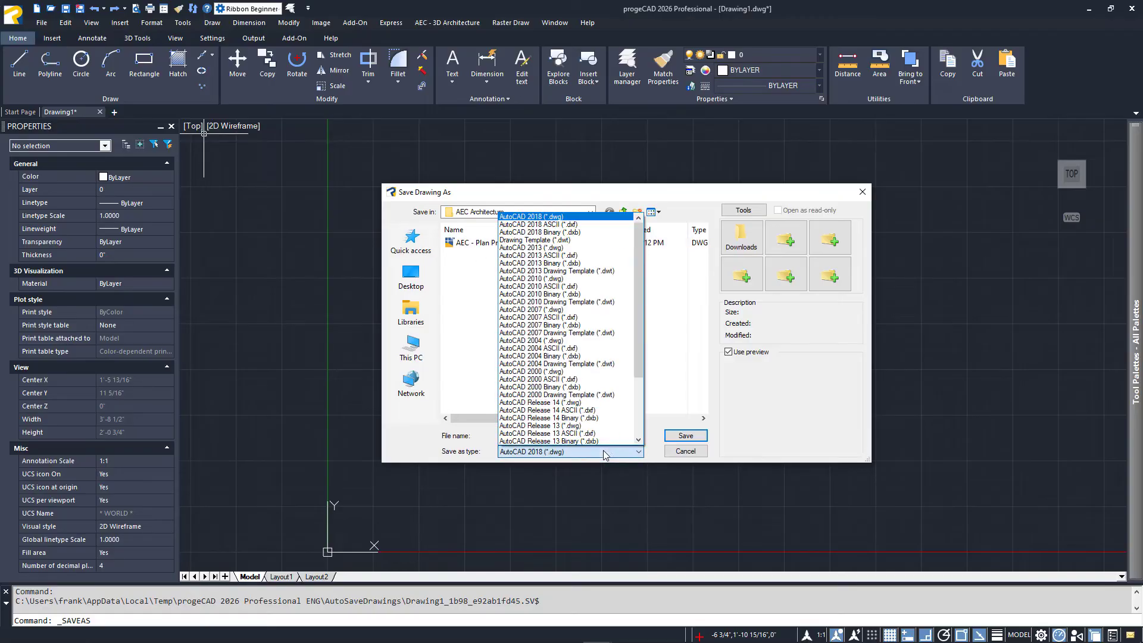
left_click(575, 340)
key("Return")
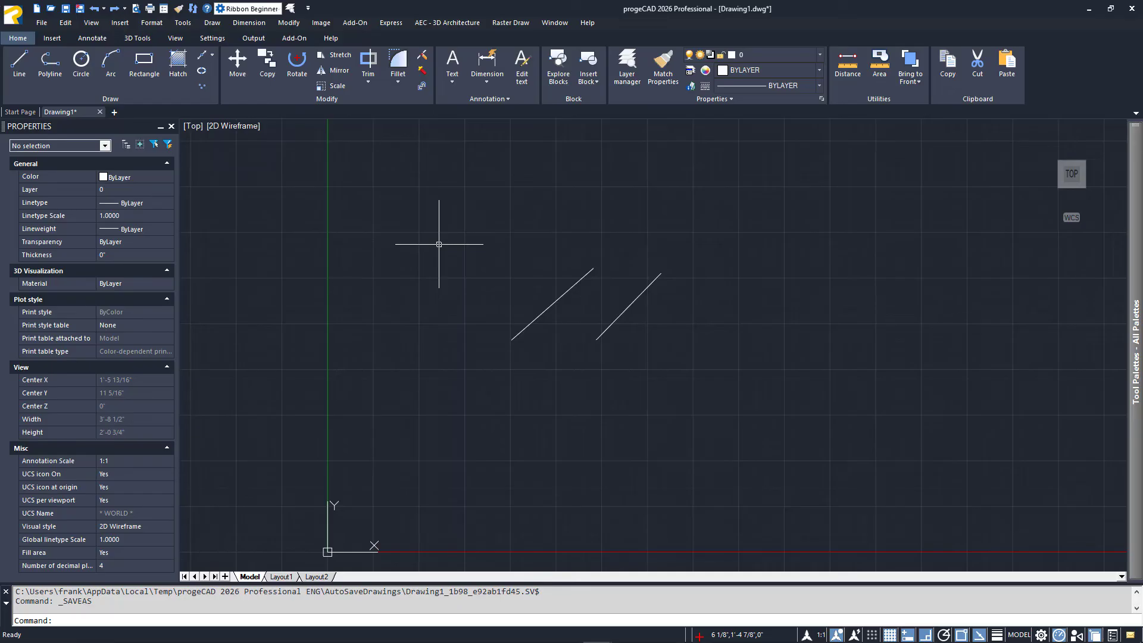
right_click(439, 242)
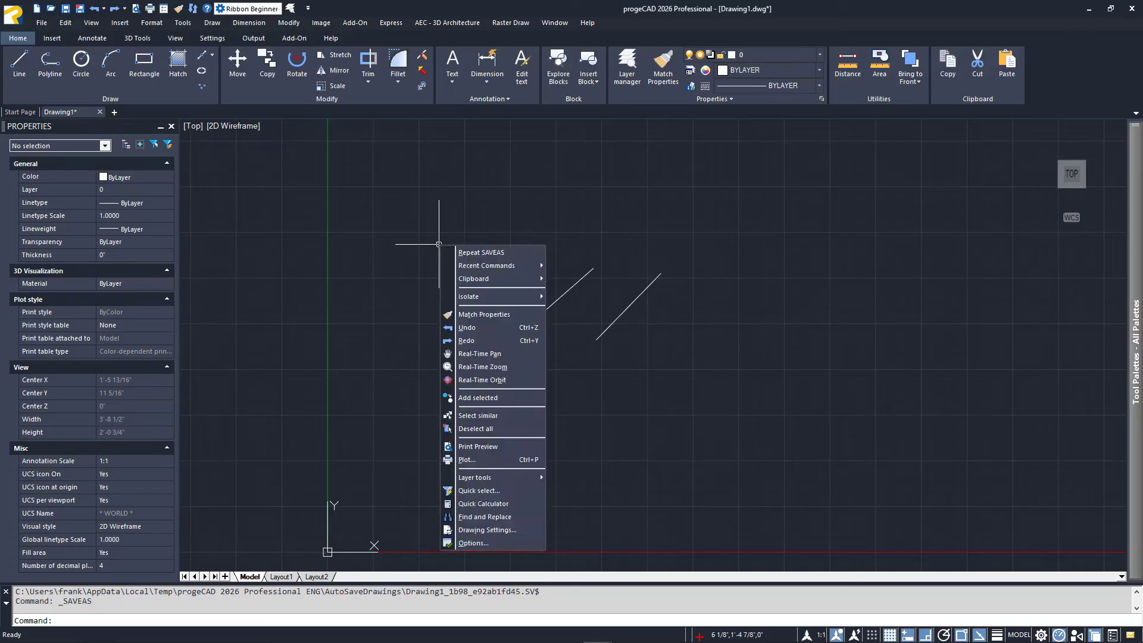
left_click(471, 543)
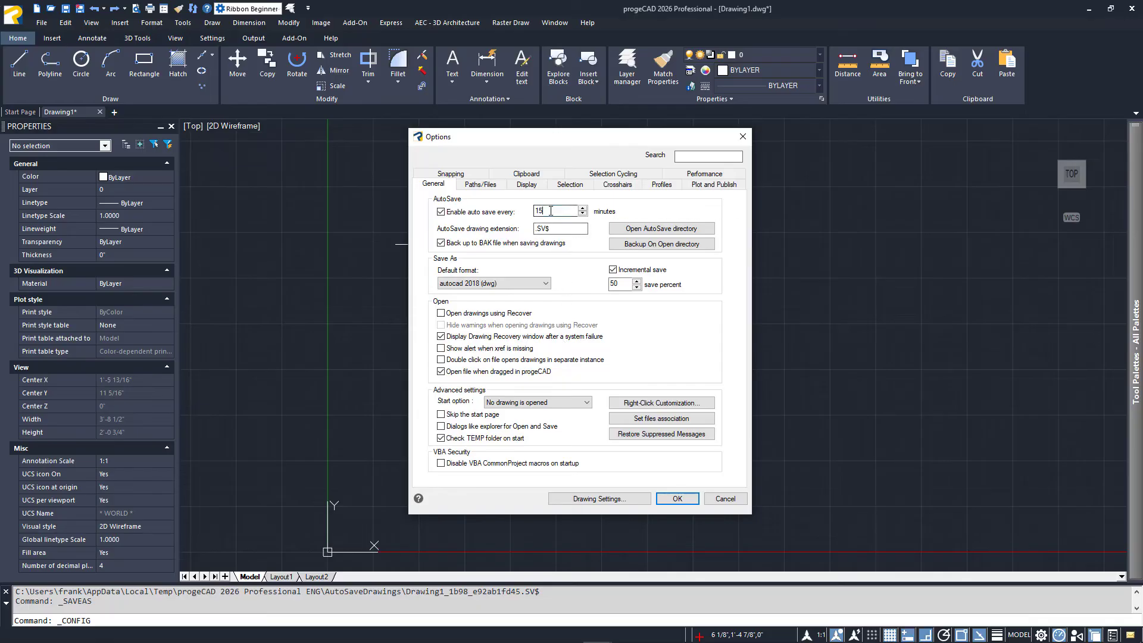
left_click_drag(547, 212, 530, 211)
key("Return")
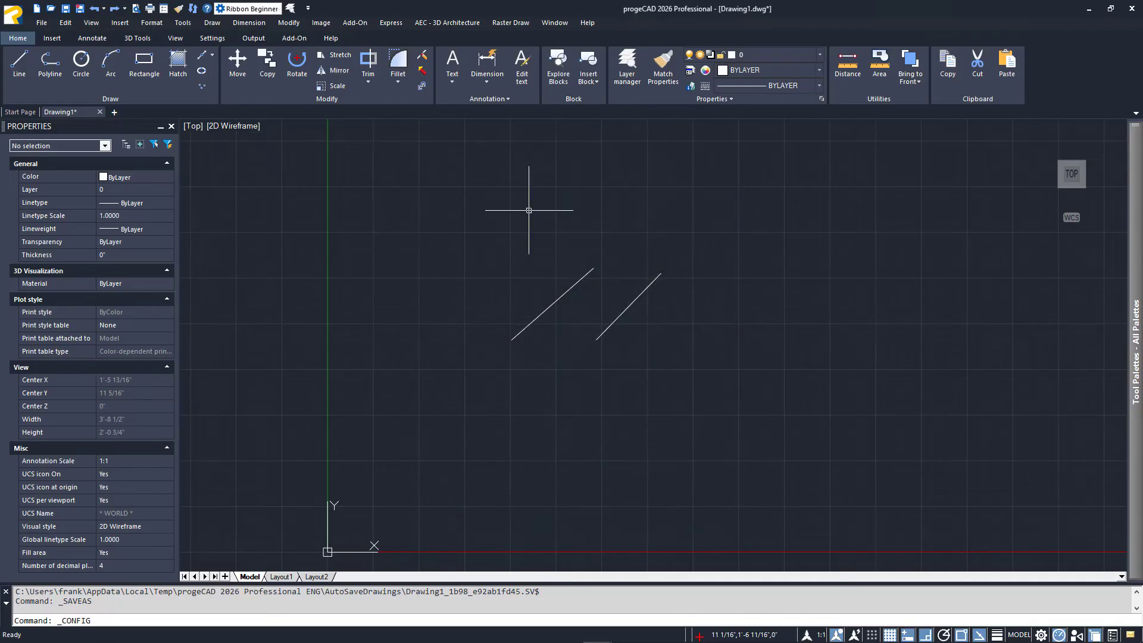